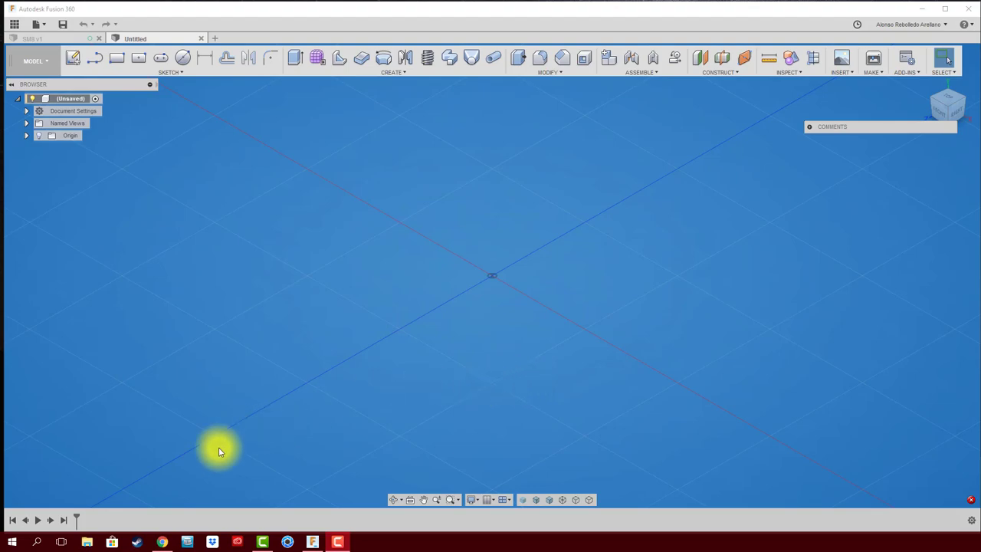
# Step: Browse the Meccano parts 1973 chart in Chrome, then minimize the browser to return to Fusion 360
pyautogui.click(167, 539)
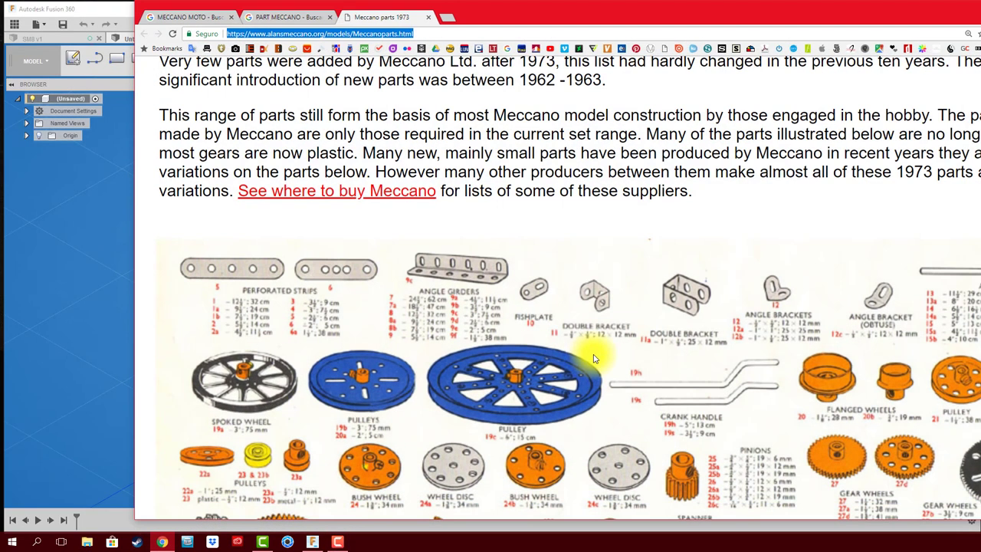
pyautogui.scroll(3, 593, 337)
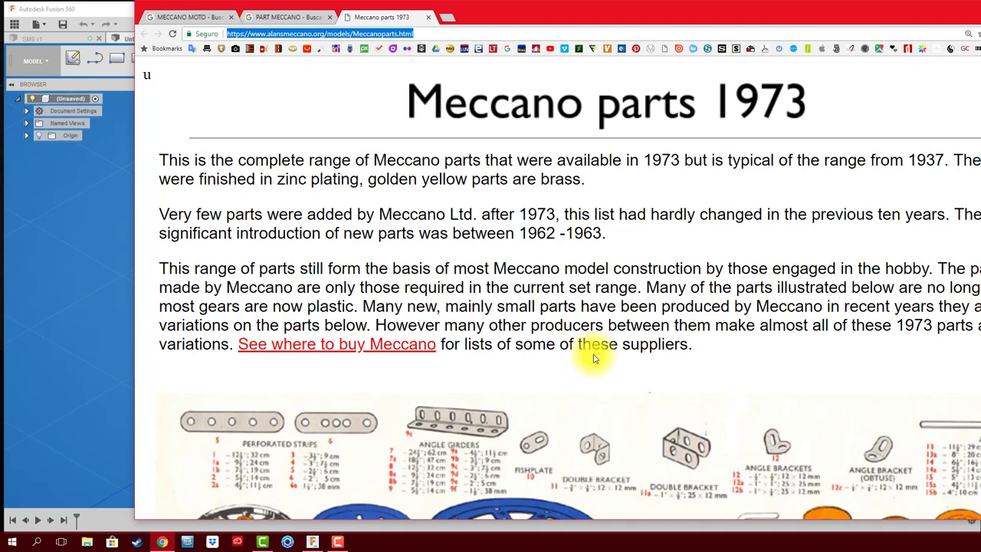
pyautogui.scroll(-5, 593, 357)
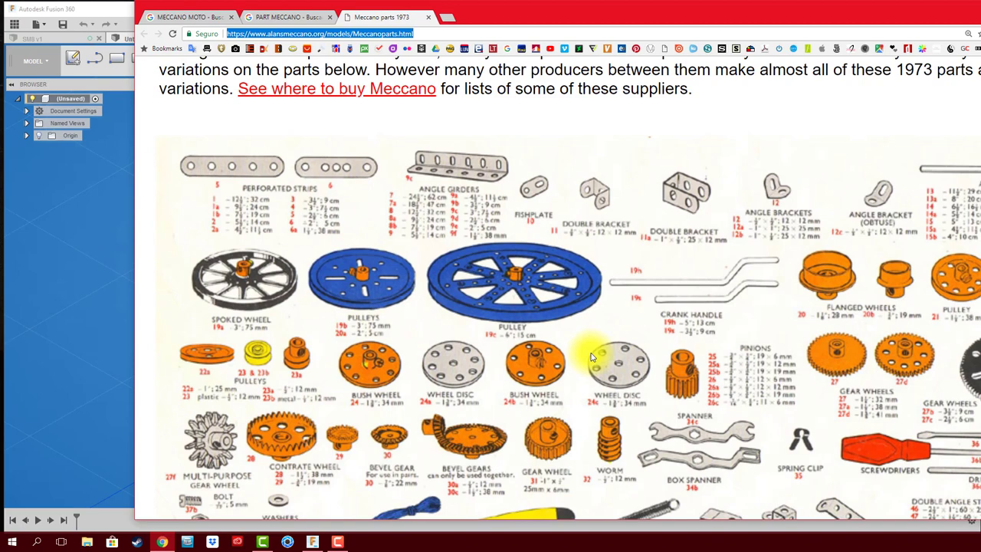
pyautogui.scroll(-3, 591, 357)
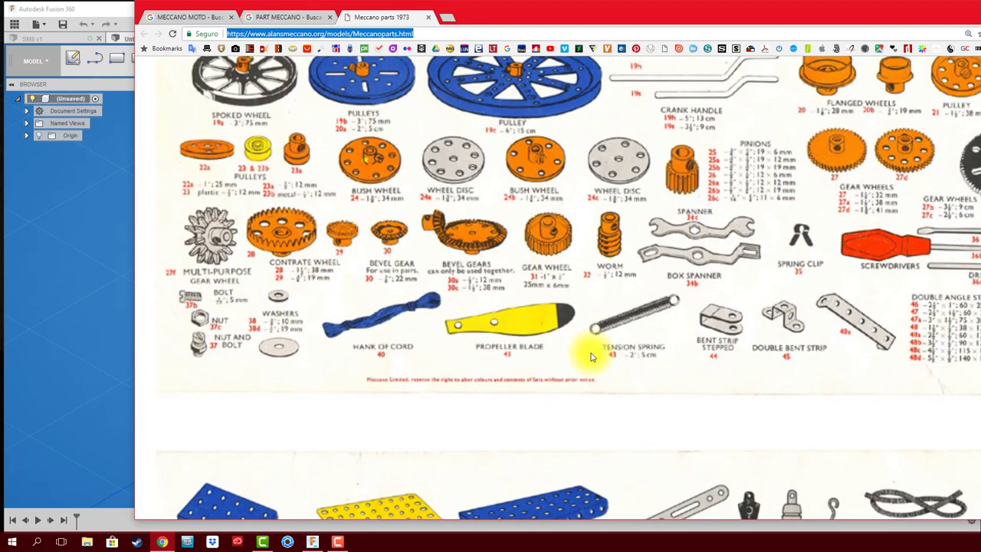
pyautogui.scroll(1, 591, 357)
pyautogui.scroll(3, 591, 358)
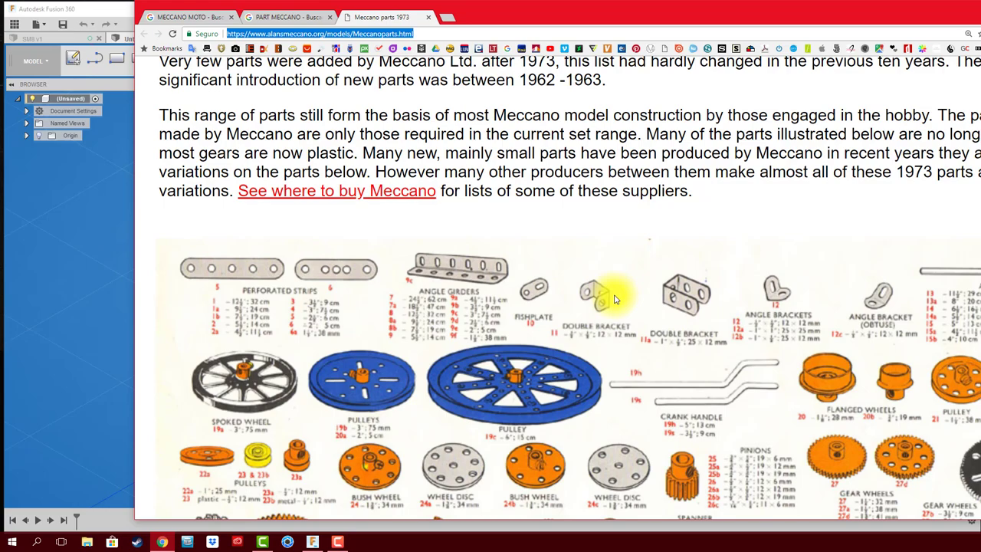
pyautogui.doubleClick(720, 10)
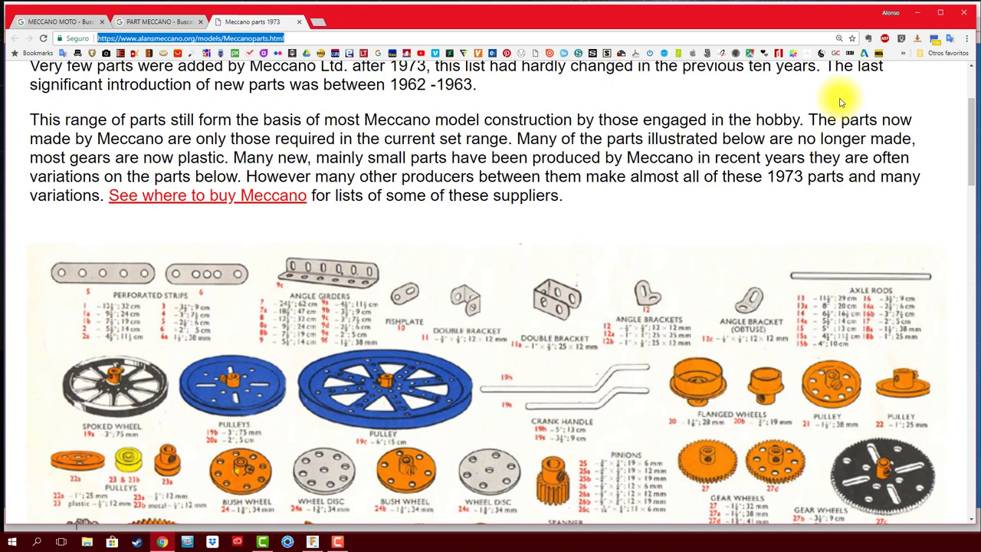
pyautogui.click(918, 13)
# Step: Switch to the Sheet Metal workspace and add new sheet metal component SMC5:1 (Steel mm rule)
pyautogui.click(39, 62)
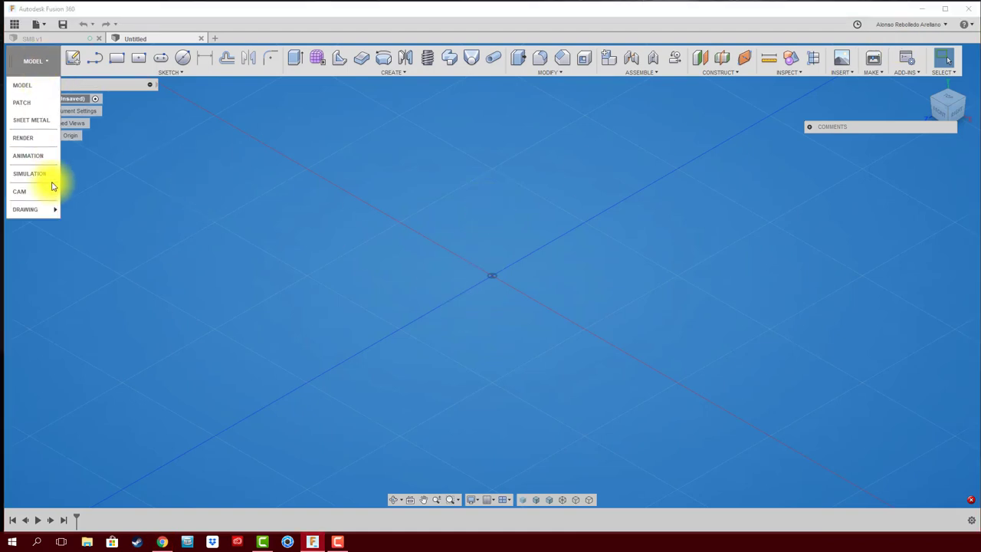
pyautogui.click(34, 121)
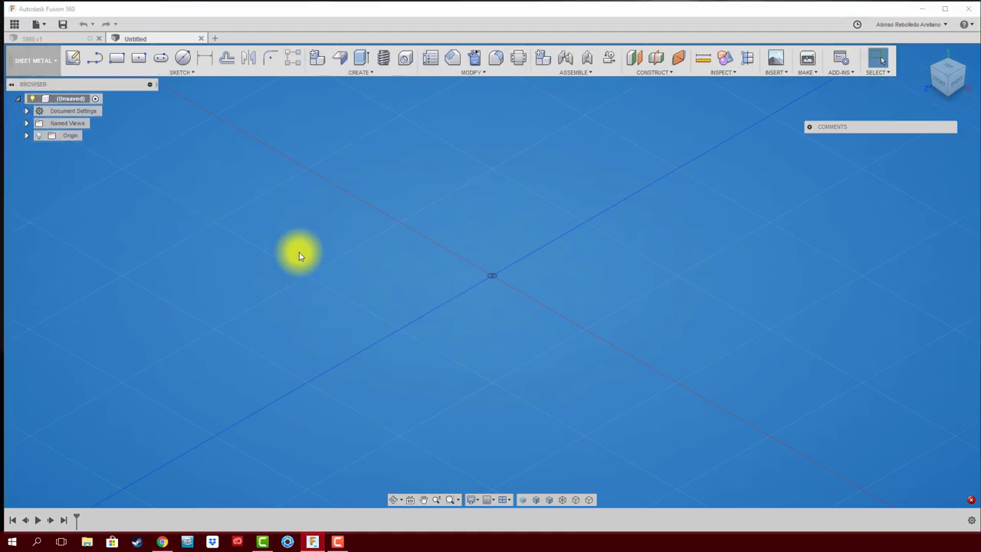
pyautogui.click(544, 59)
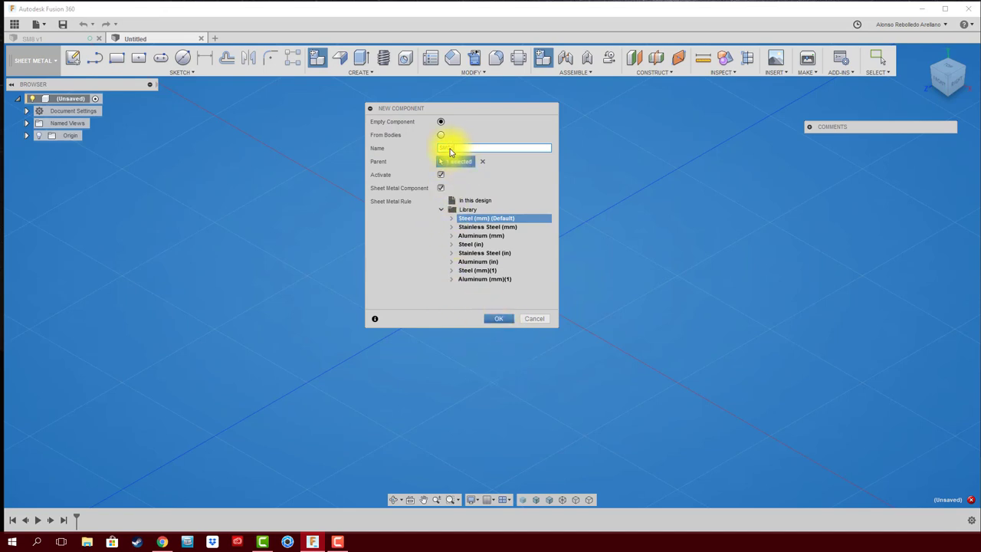
pyautogui.write('SMC5')
pyautogui.click(491, 318)
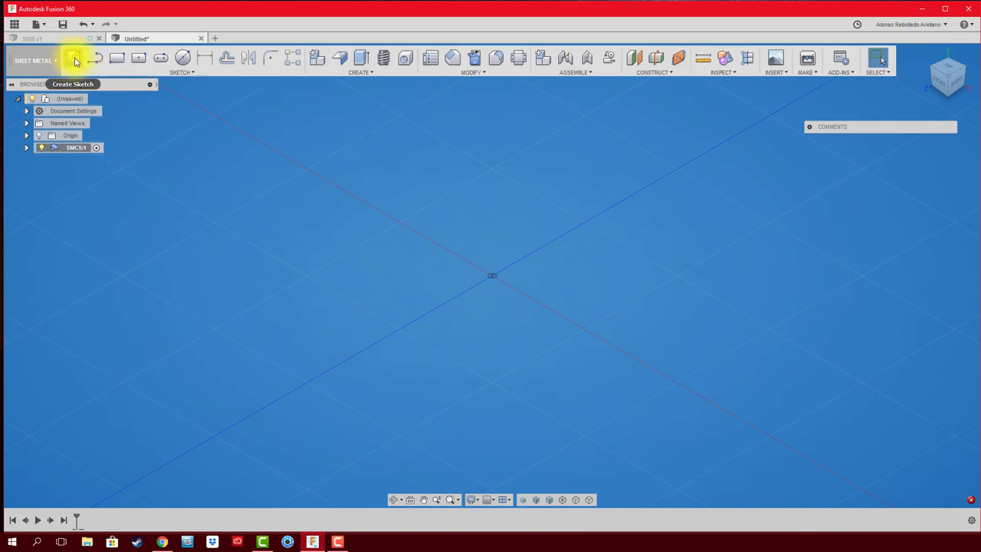
# Step: Start a new sketch on the horizontal XZ ground plane
pyautogui.click(75, 61)
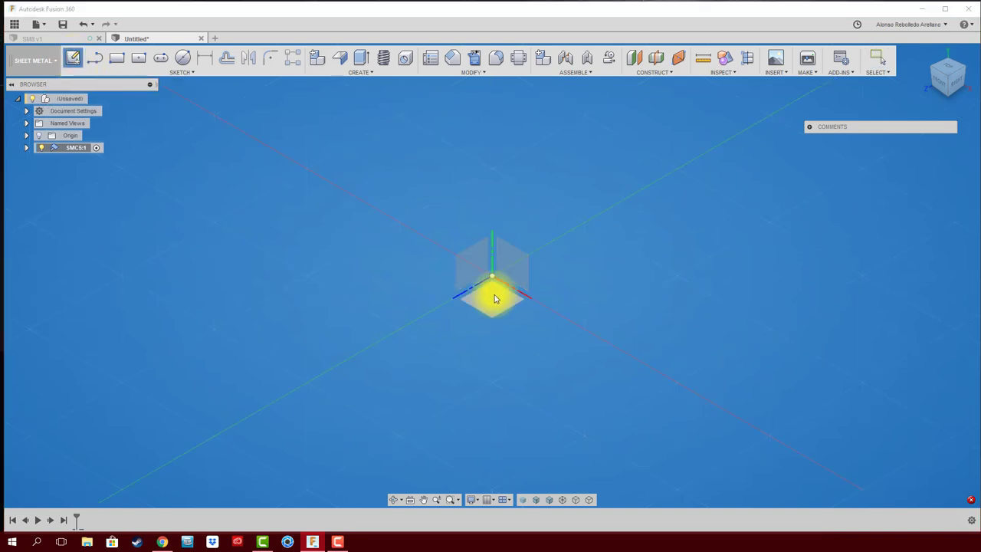
pyautogui.click(493, 301)
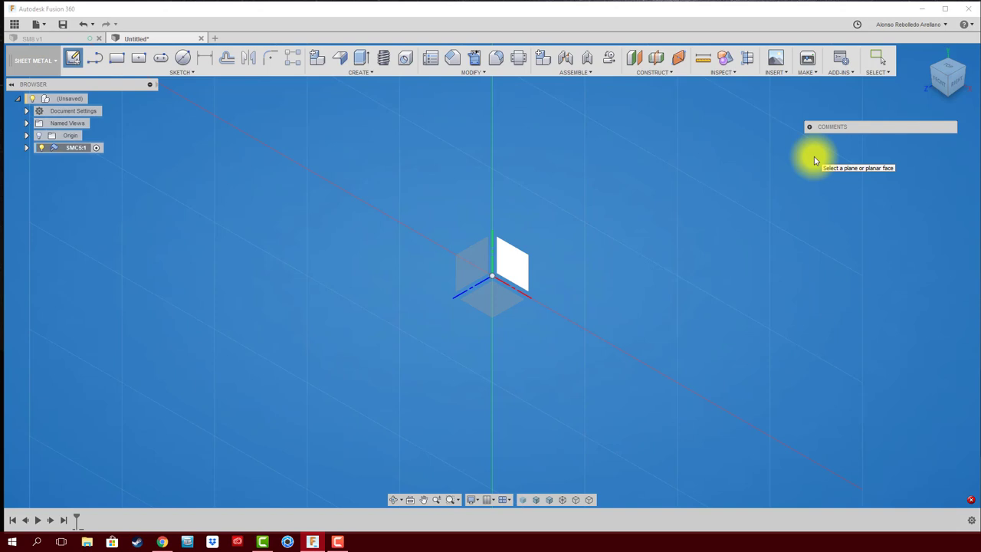
pyautogui.click(500, 303)
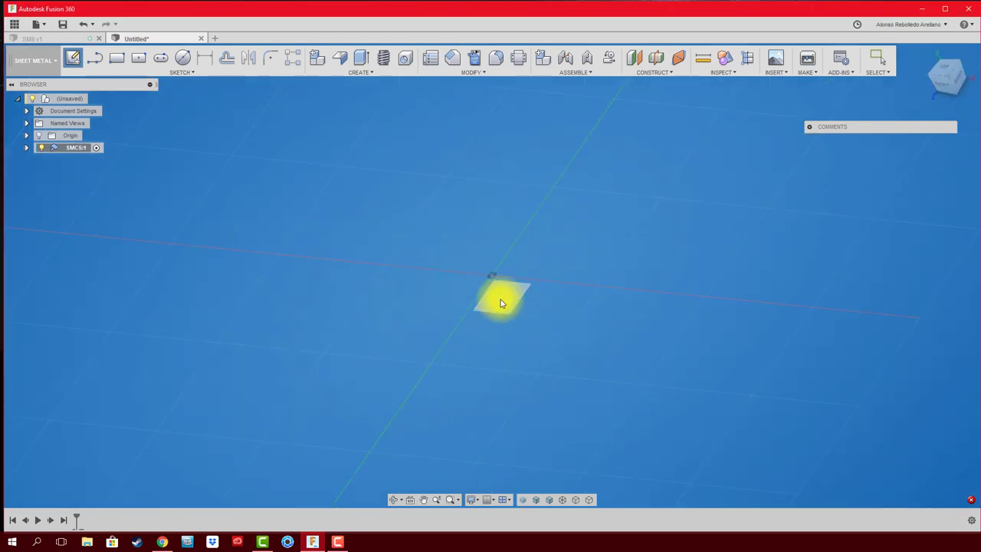
pyautogui.click(500, 302)
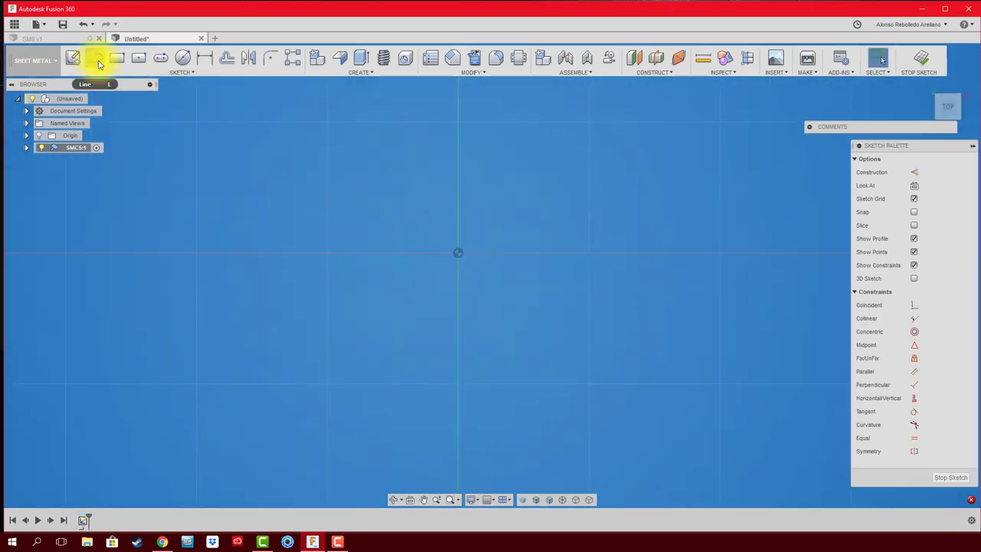
# Step: Draw a vertical line up from the origin and a horizontal line rightward from its top
pyautogui.click(97, 62)
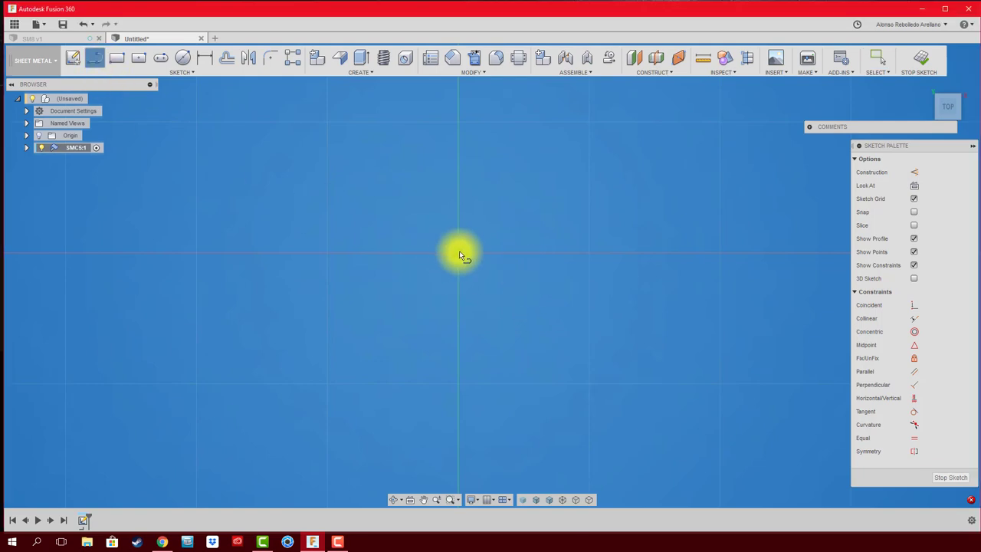
pyautogui.click(459, 253)
pyautogui.click(457, 150)
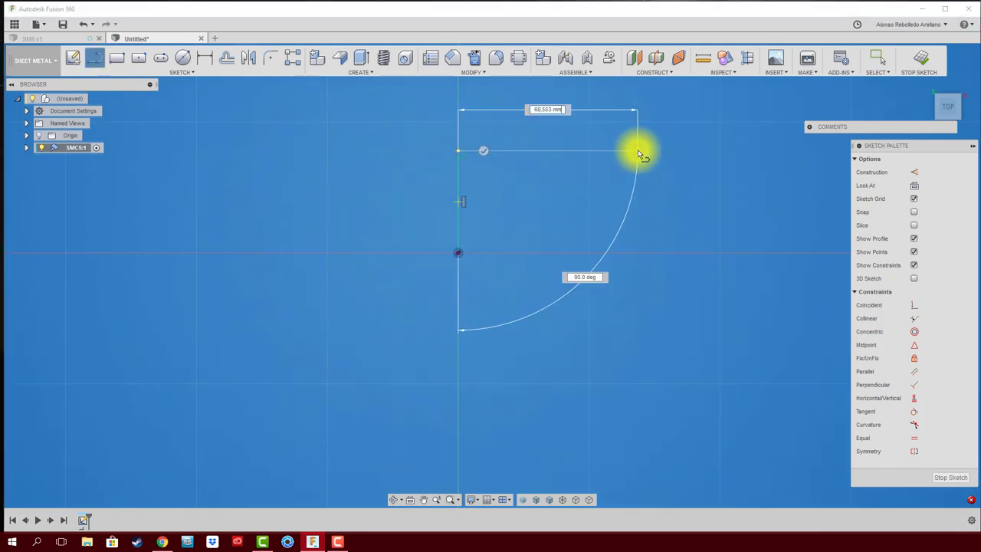
pyautogui.click(640, 150)
pyautogui.rightClick(639, 149)
pyautogui.click(675, 151)
# Step: Draw a second horizontal line running right from the origin, parallel to the first
pyautogui.rightClick(568, 215)
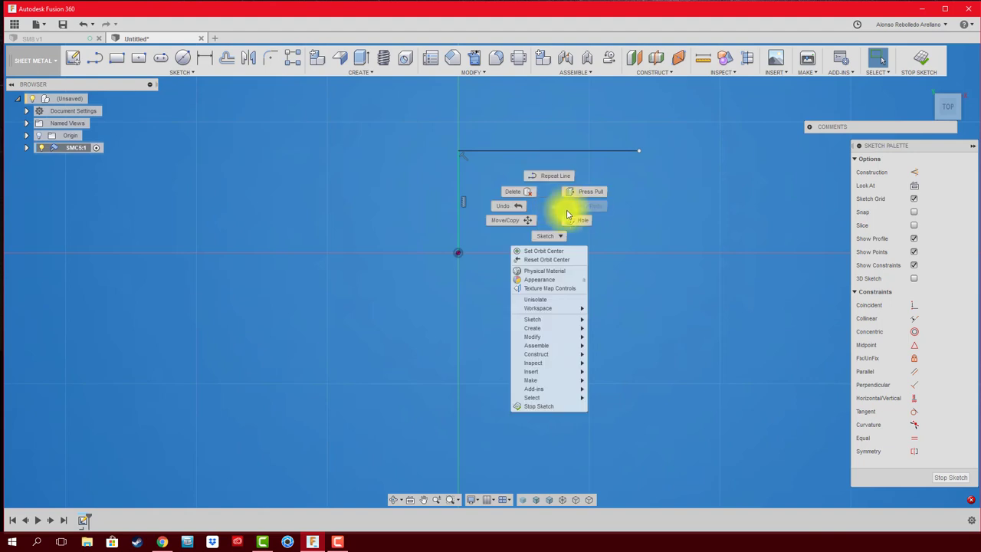
pyautogui.click(555, 179)
pyautogui.click(460, 254)
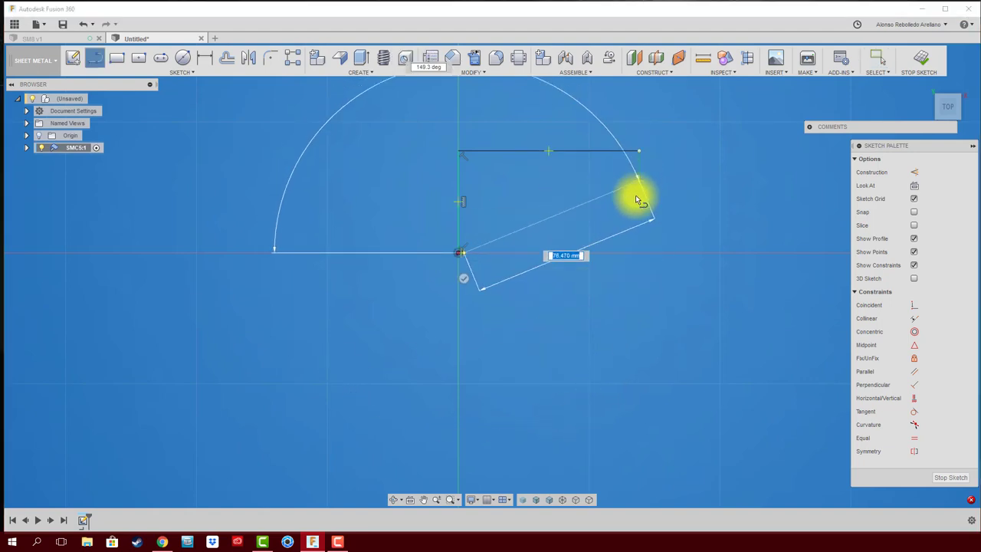
pyautogui.click(640, 252)
pyautogui.rightClick(653, 220)
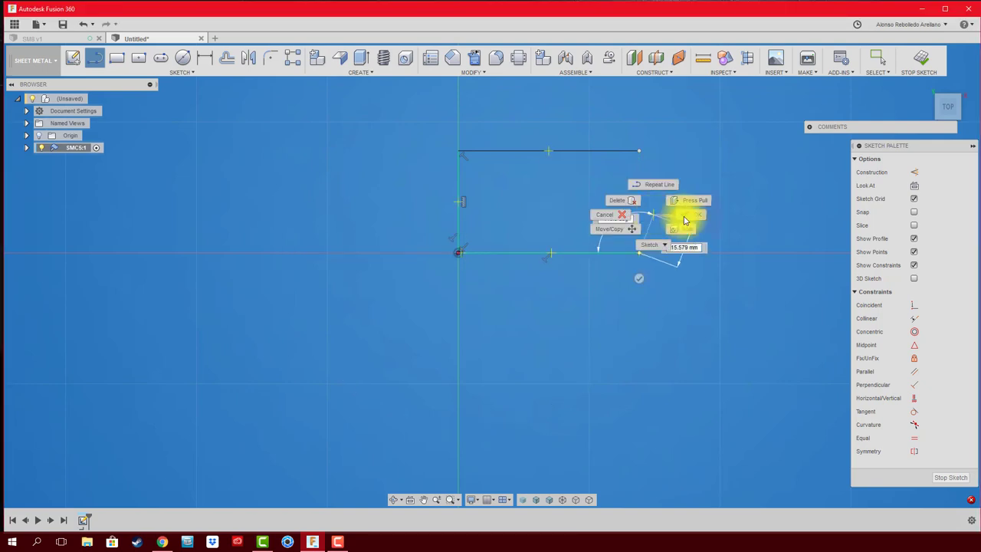
pyautogui.click(684, 221)
pyautogui.scroll(2, 471, 241)
pyautogui.scroll(1, 467, 235)
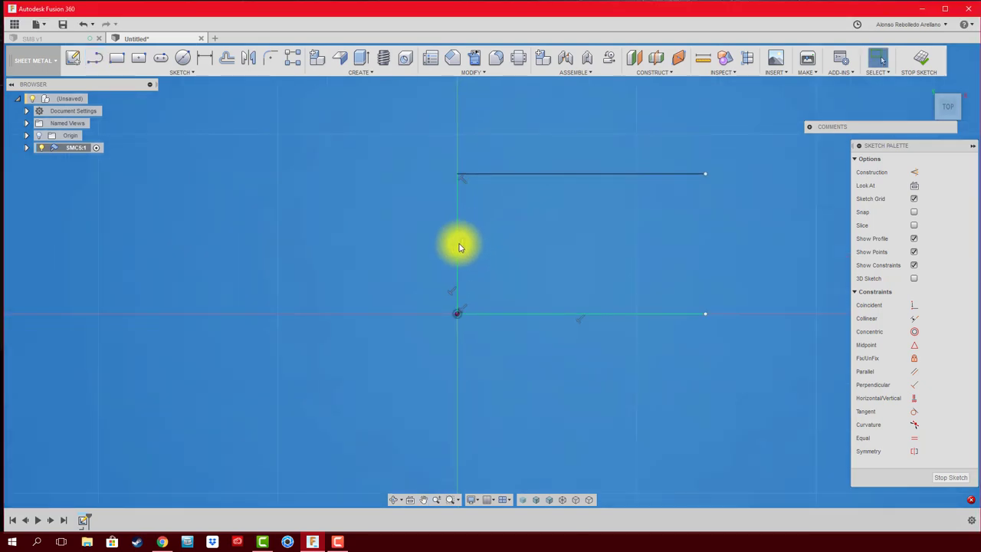
# Step: Dimension the vertical line to 30 mm
pyautogui.press('d')
pyautogui.click(457, 241)
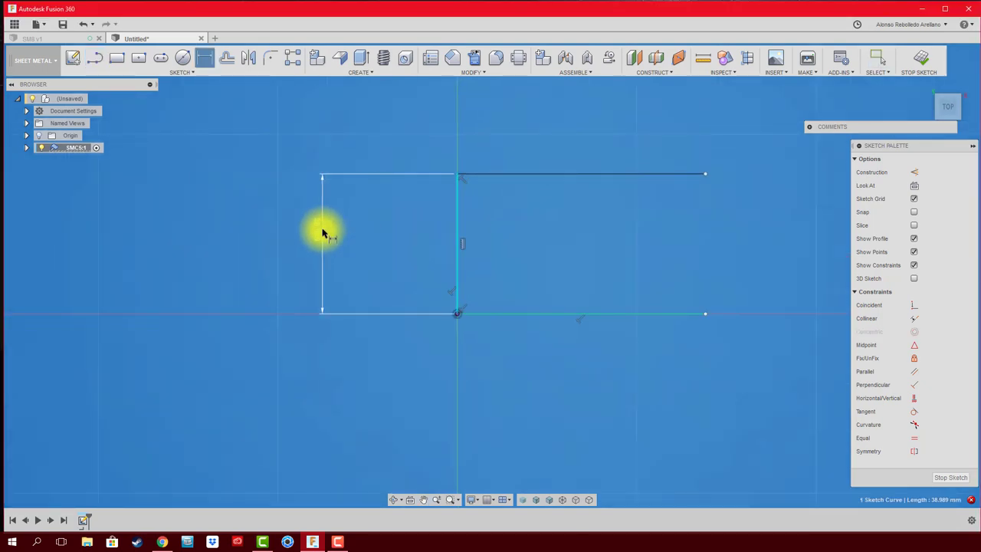
pyautogui.click(323, 229)
pyautogui.write('30')
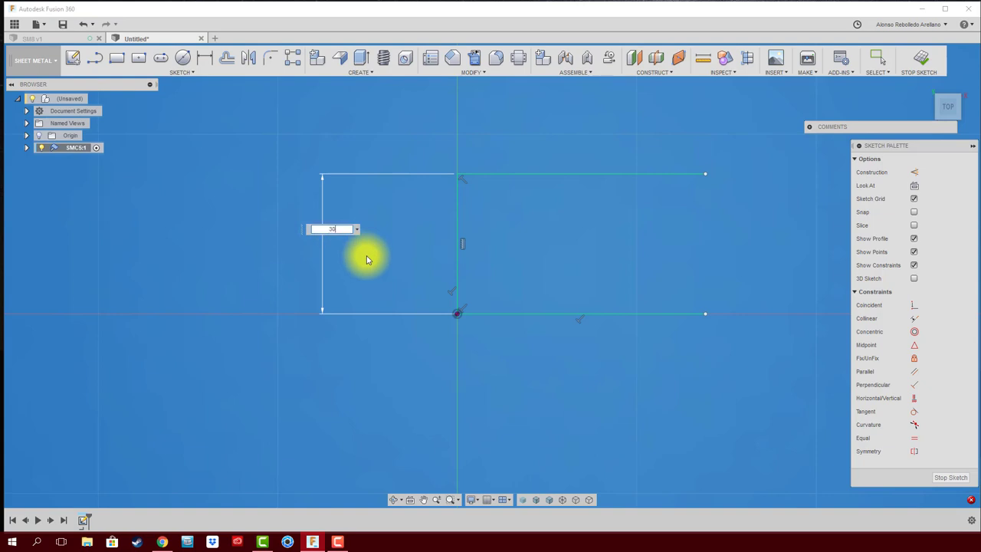
pyautogui.press('Return')
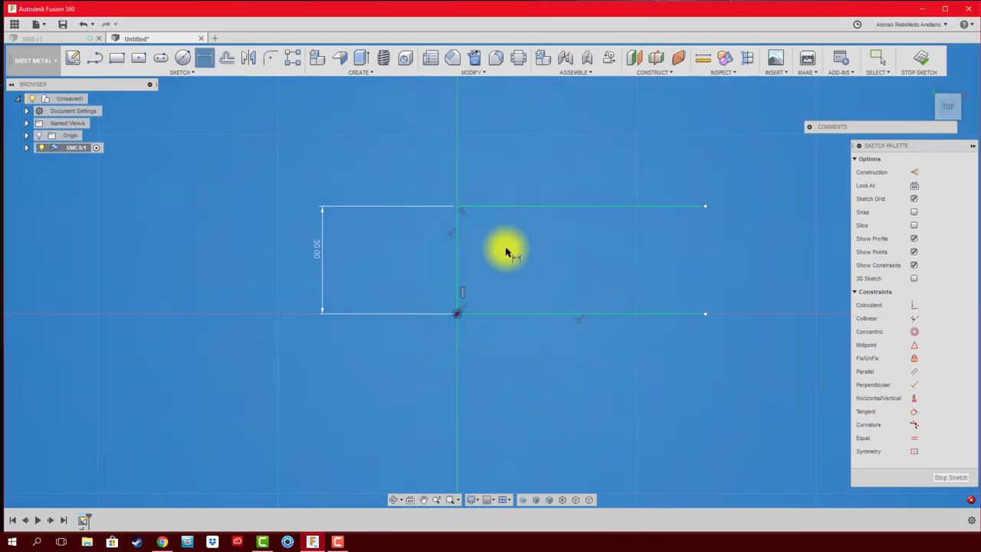
pyautogui.press('Escape')
pyautogui.scroll(1, 499, 253)
pyautogui.scroll(1, 486, 257)
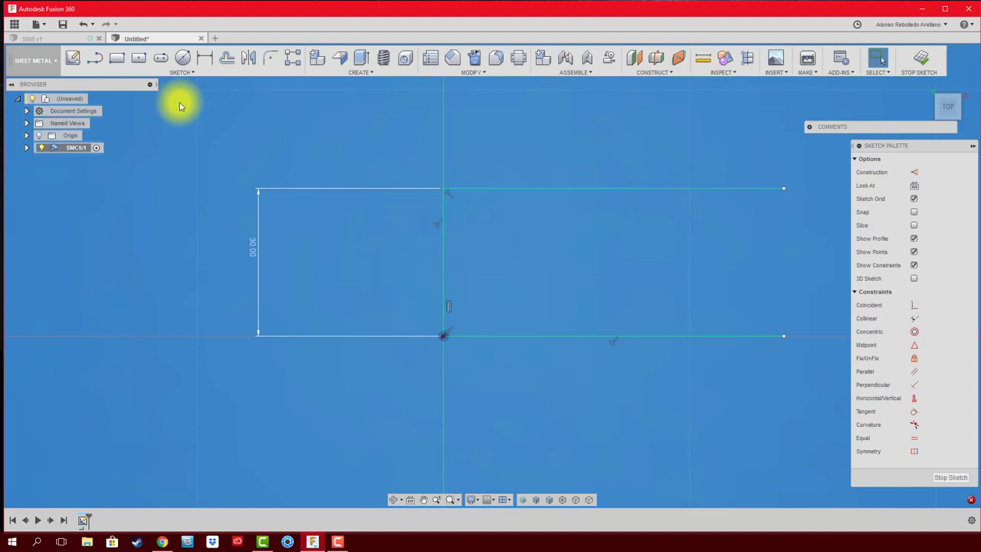
# Step: Add a 4 mm diameter circle centred on the vertical line
pyautogui.click(182, 58)
pyautogui.click(443, 265)
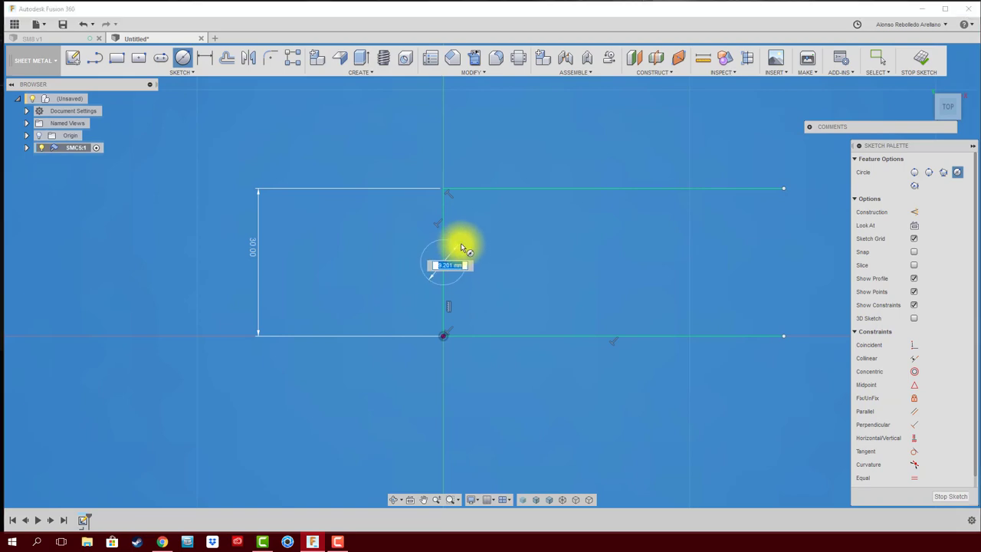
pyautogui.write('4')
pyautogui.press('Return')
pyautogui.press('Escape')
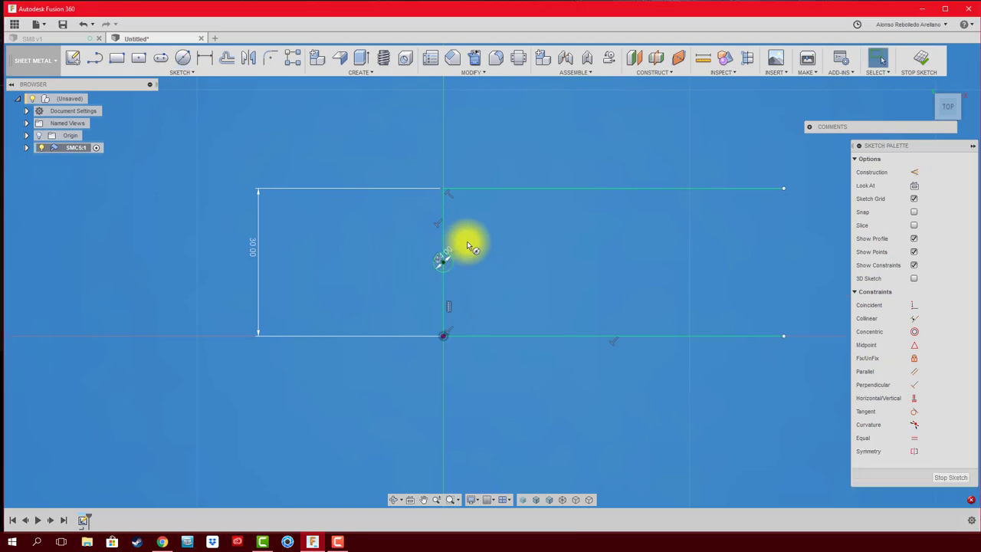
pyautogui.scroll(2, 490, 244)
pyautogui.scroll(1, 495, 251)
pyautogui.scroll(1, 482, 273)
pyautogui.moveTo(453, 215); pyautogui.dragTo(452, 259, button='middle')
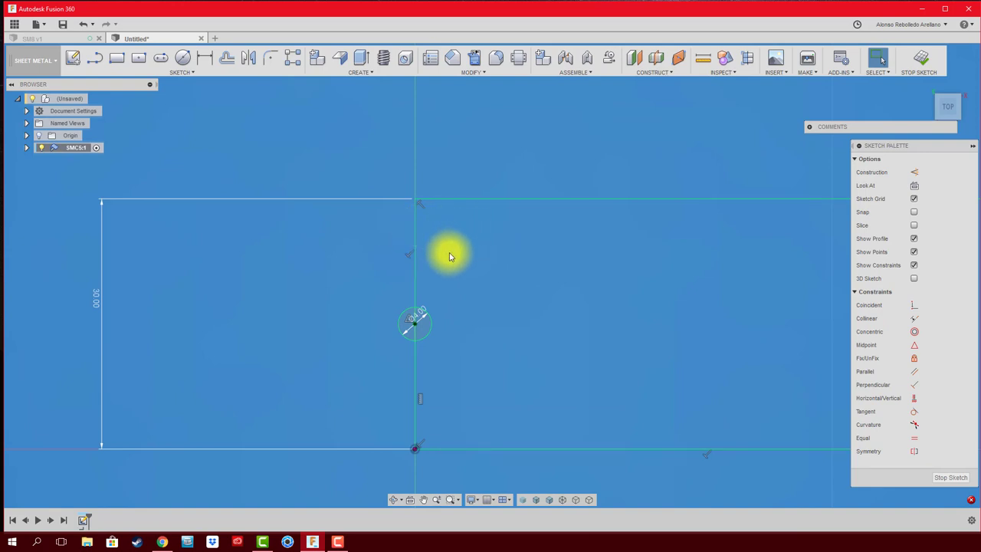
# Step: Add a second 4 mm diameter circle above the first
pyautogui.press('c')
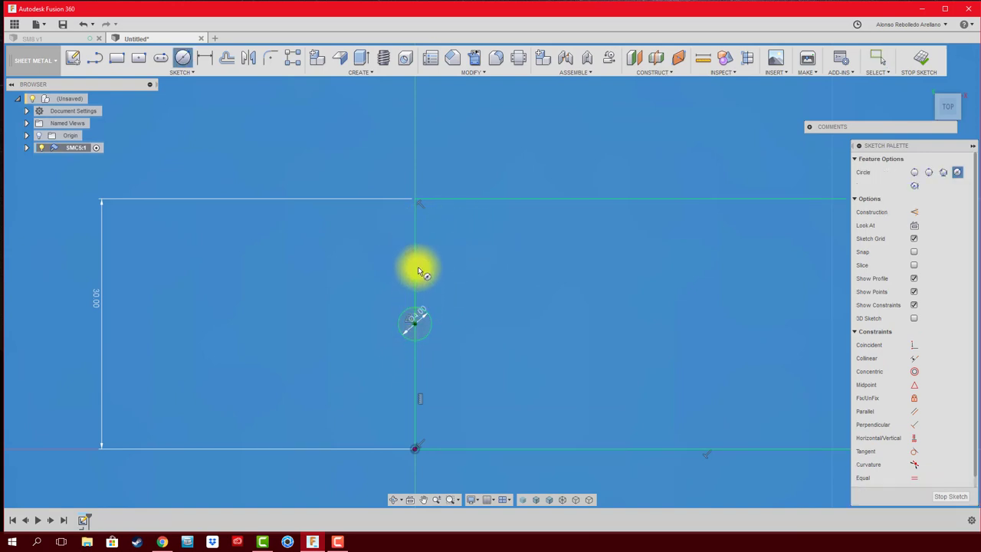
pyautogui.click(415, 250)
pyautogui.write('4')
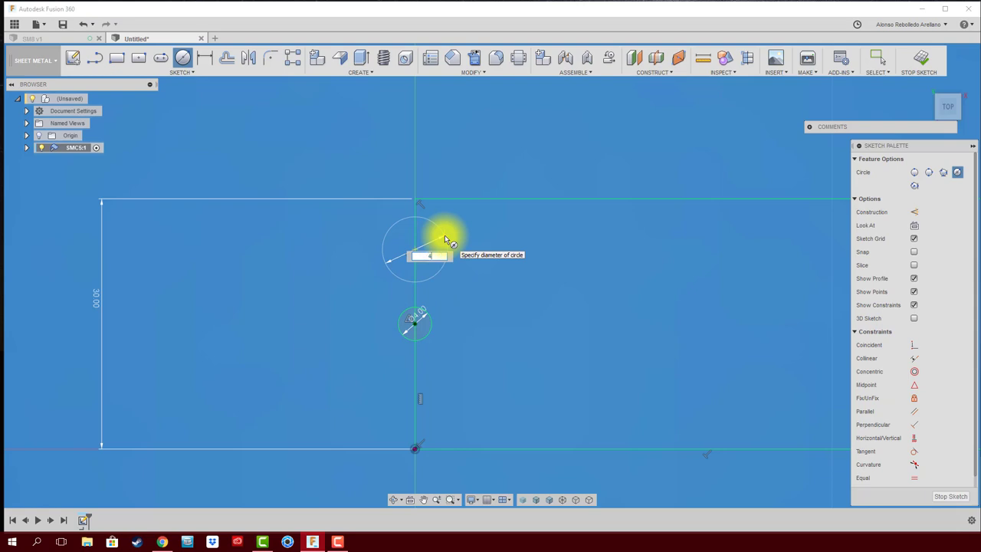
pyautogui.press('Return')
pyautogui.press('Escape')
pyautogui.press('d')
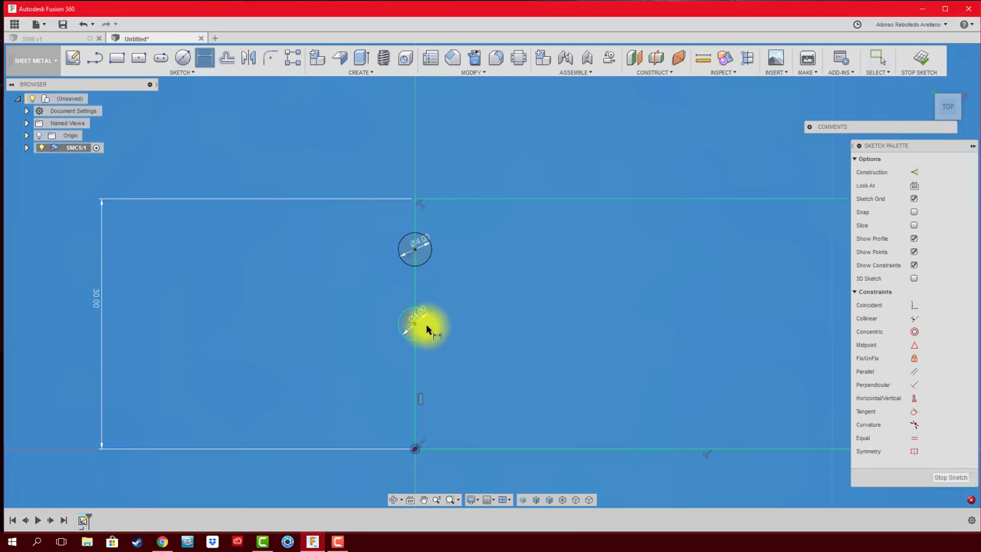
# Step: Dimension the two circle centres 10 mm apart
pyautogui.click(421, 264)
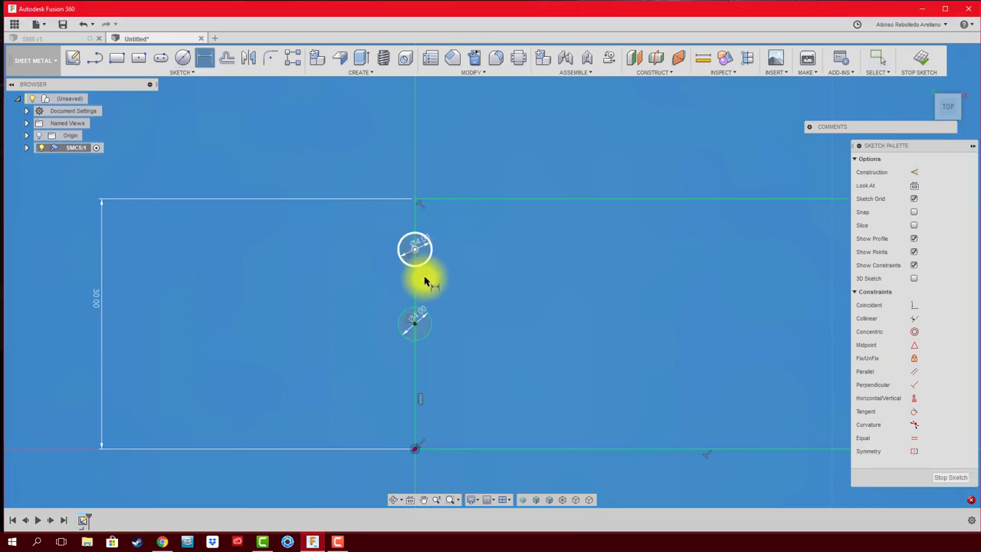
pyautogui.click(428, 317)
pyautogui.click(488, 297)
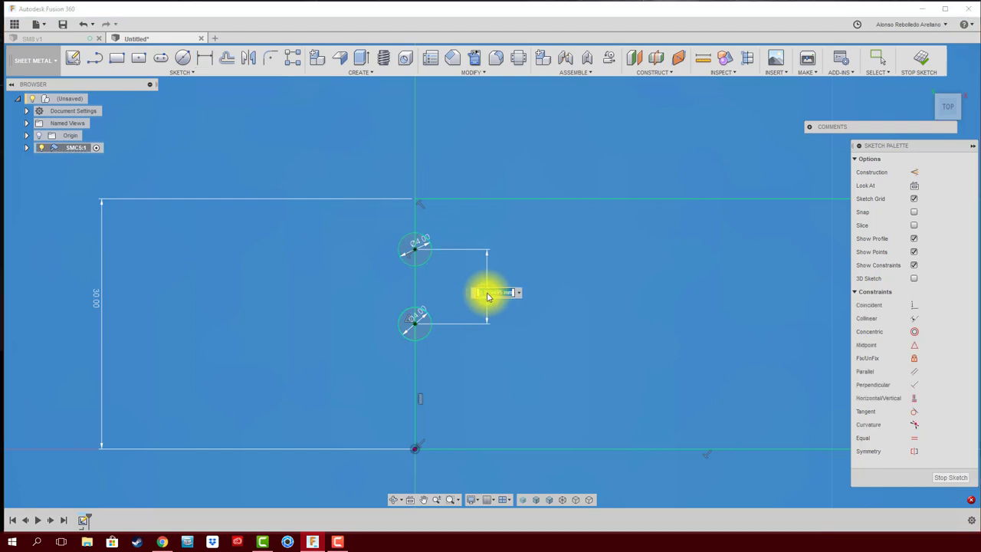
pyautogui.write('10')
pyautogui.press('Return')
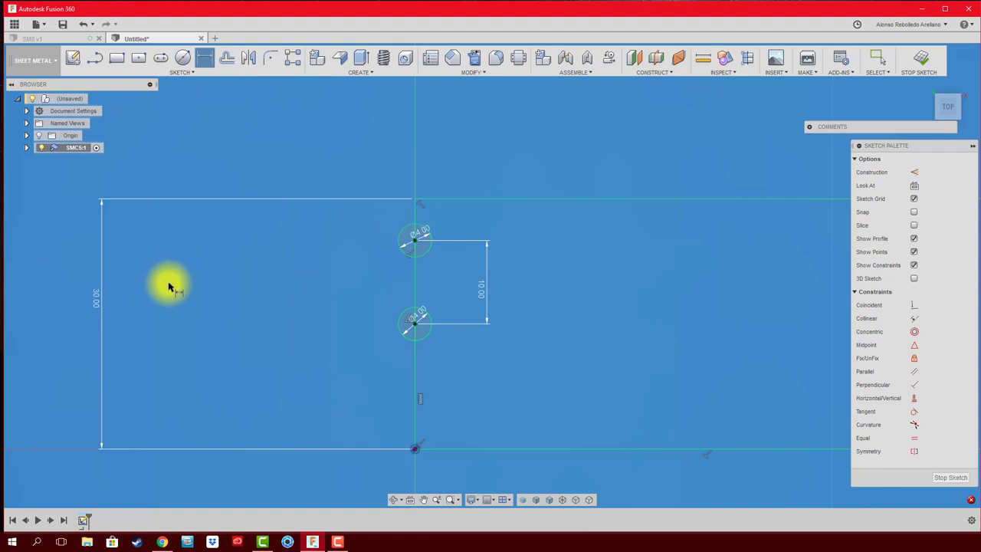
pyautogui.press('Escape')
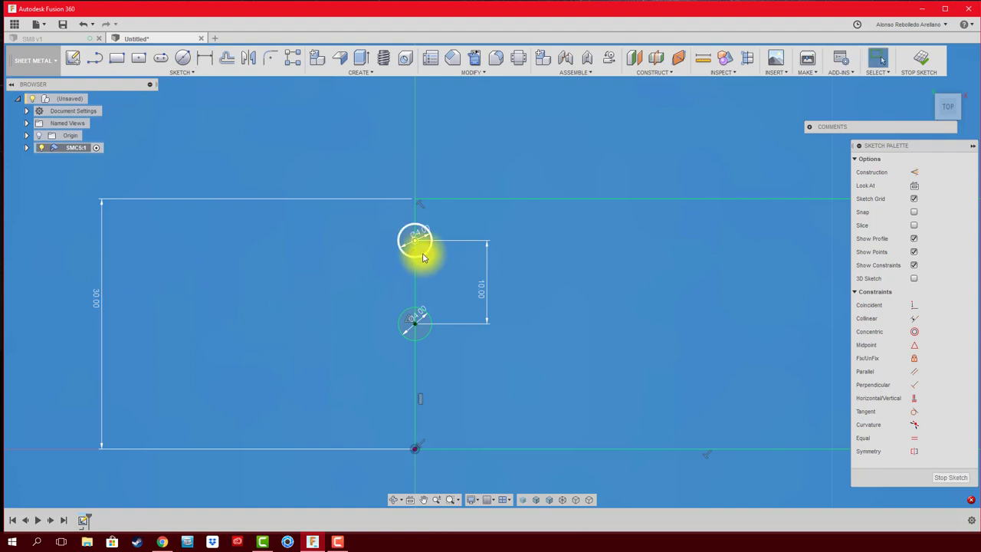
# Step: Delete the outline's top line, join the circle centres with a line, and remove the 30 mm outline
pyautogui.click(561, 200)
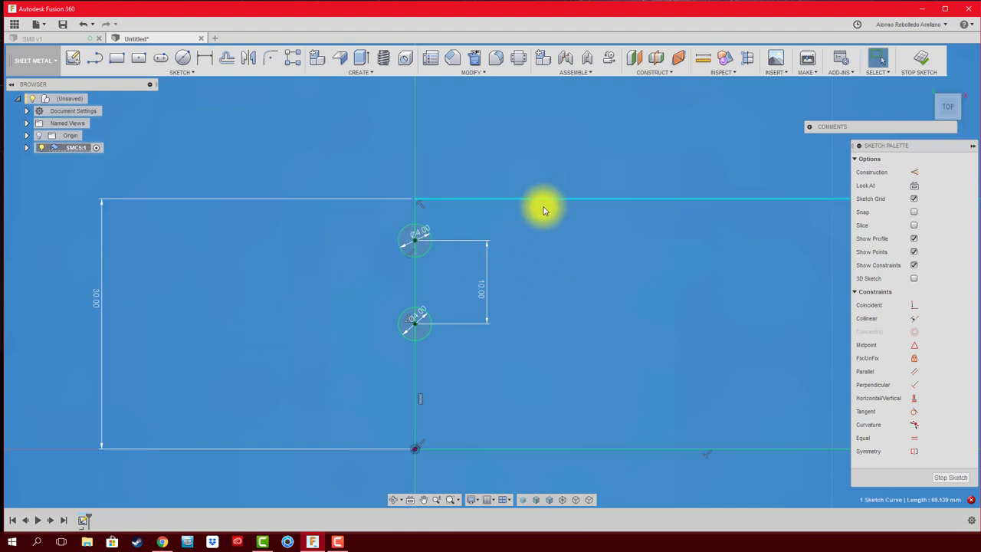
pyautogui.press('Delete')
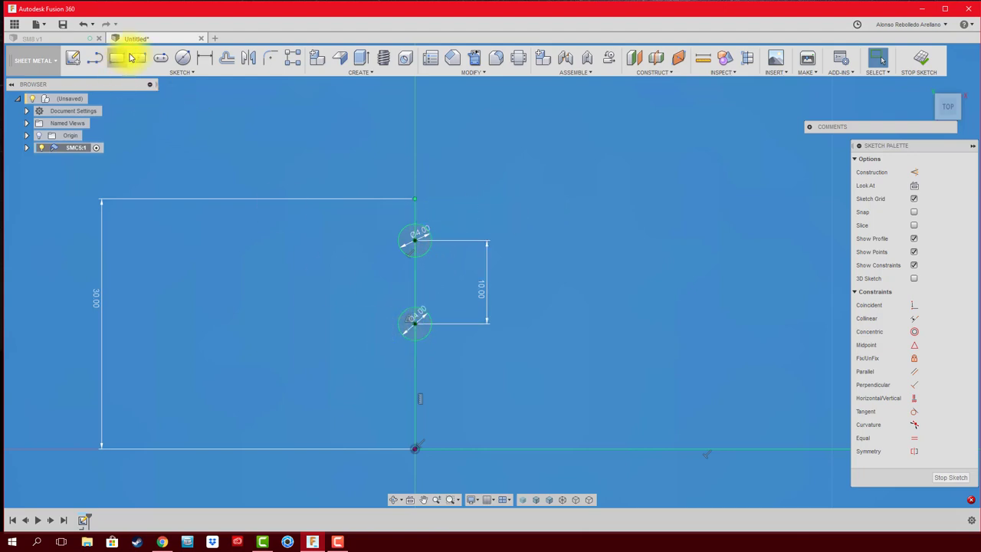
pyautogui.press('c')
pyautogui.click(95, 57)
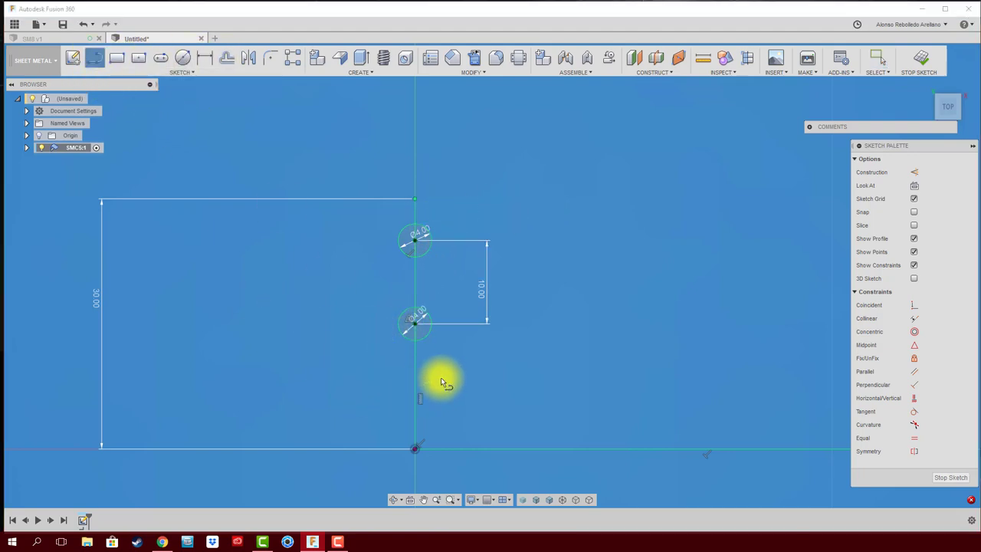
pyautogui.click(415, 323)
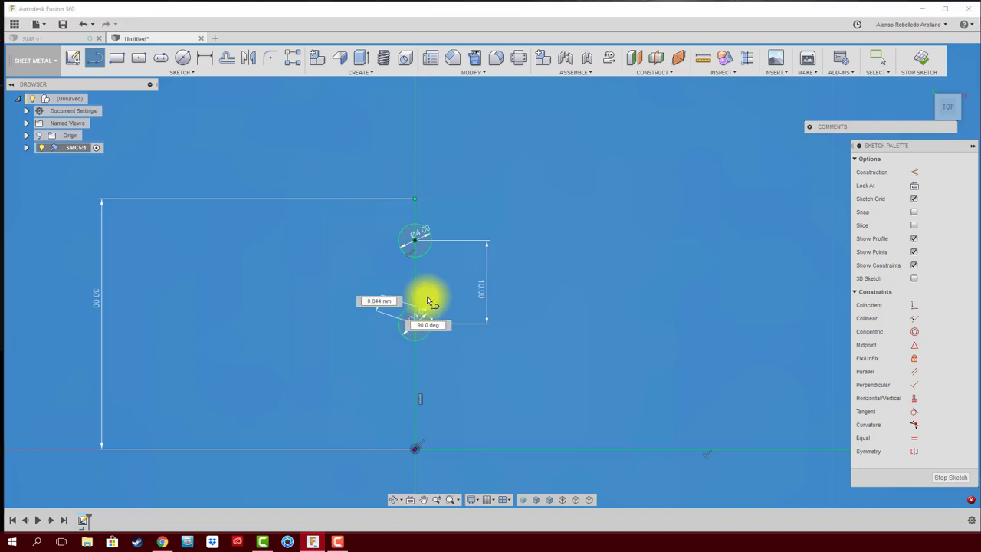
pyautogui.doubleClick(414, 240)
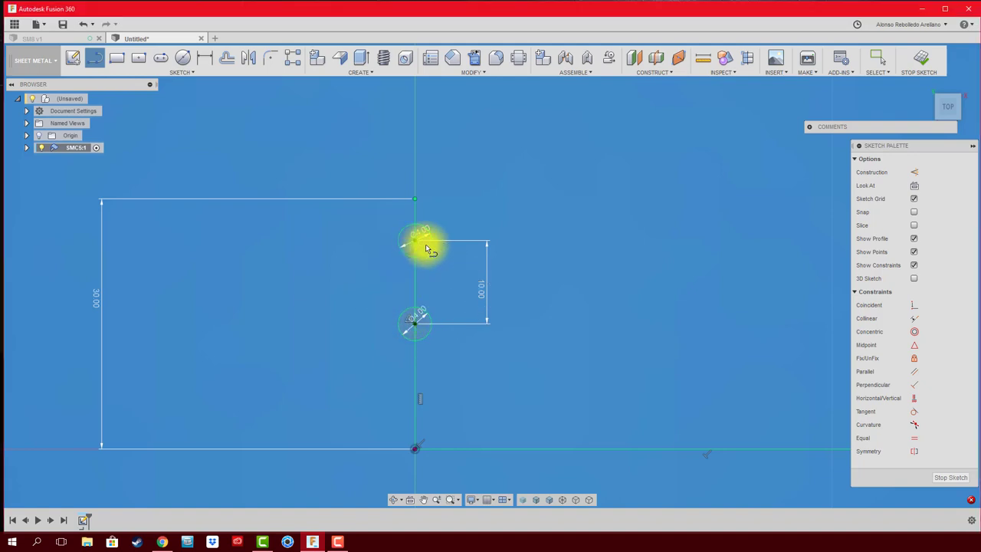
pyautogui.rightClick(478, 223)
pyautogui.click(503, 216)
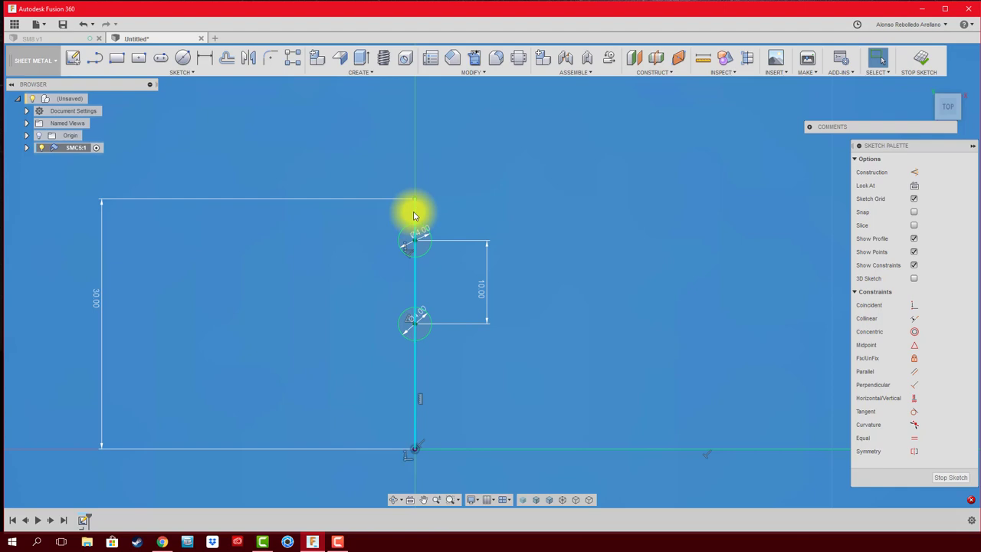
pyautogui.press('Delete')
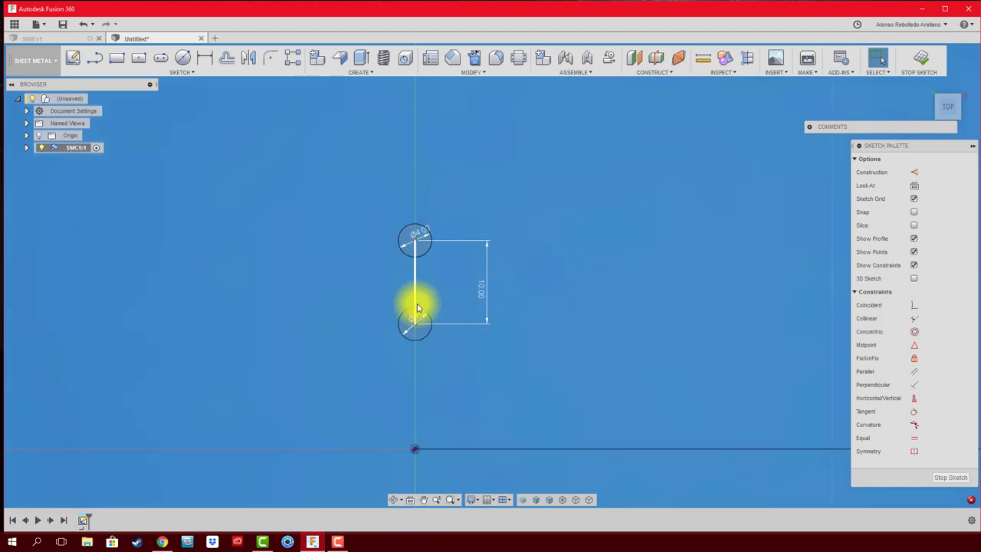
# Step: Draw a horizontal line running right from midway between the two circles
pyautogui.press('t')
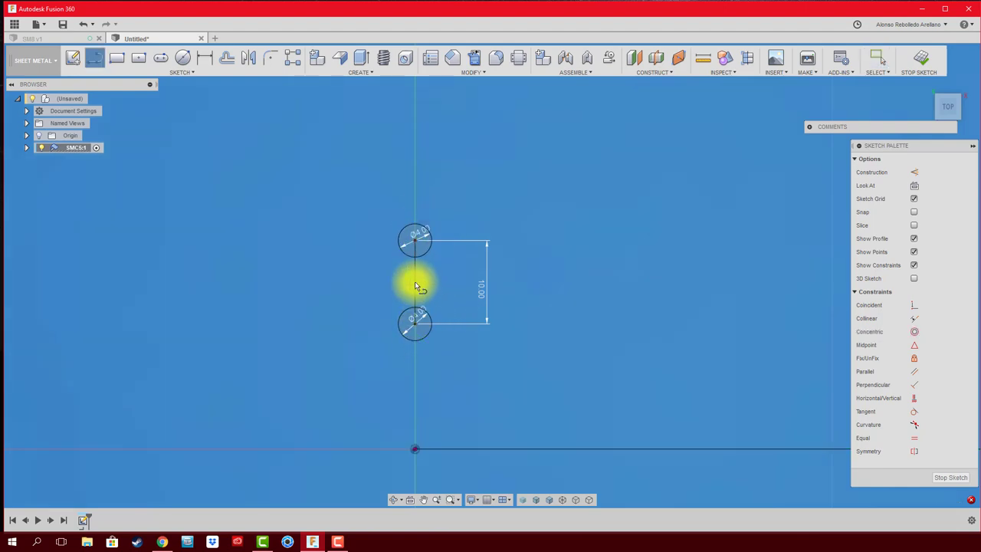
pyautogui.click(416, 283)
pyautogui.rightClick(776, 280)
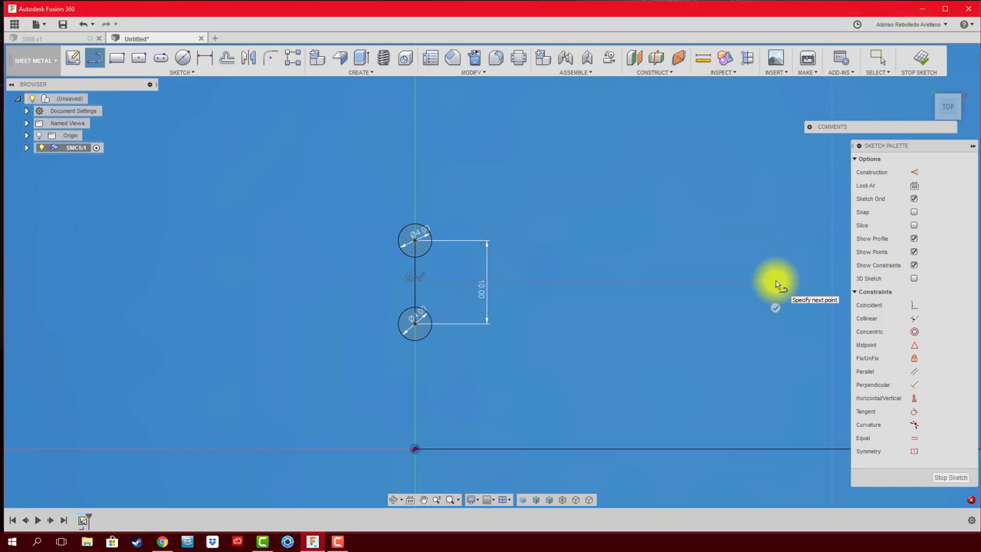
pyautogui.click(816, 285)
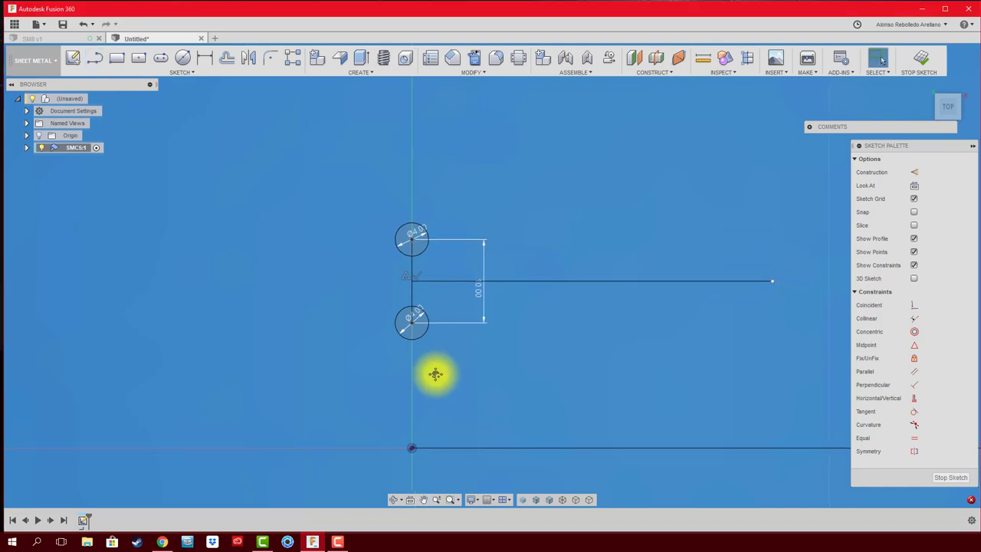
# Step: Add a driven 5.00 mm reference dimension from the lower circle's centre to the horizontal line
pyautogui.click(411, 322)
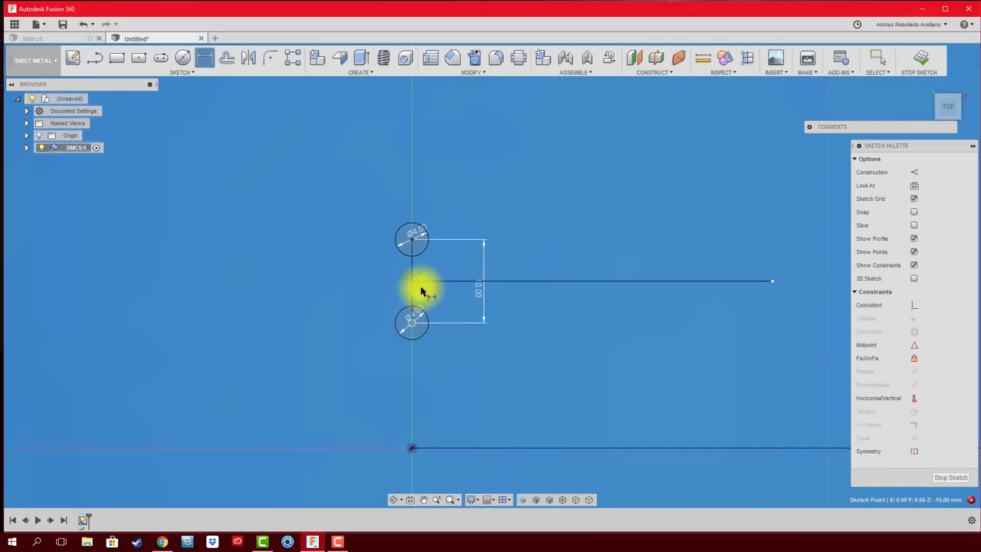
pyautogui.click(407, 291)
pyautogui.click(350, 305)
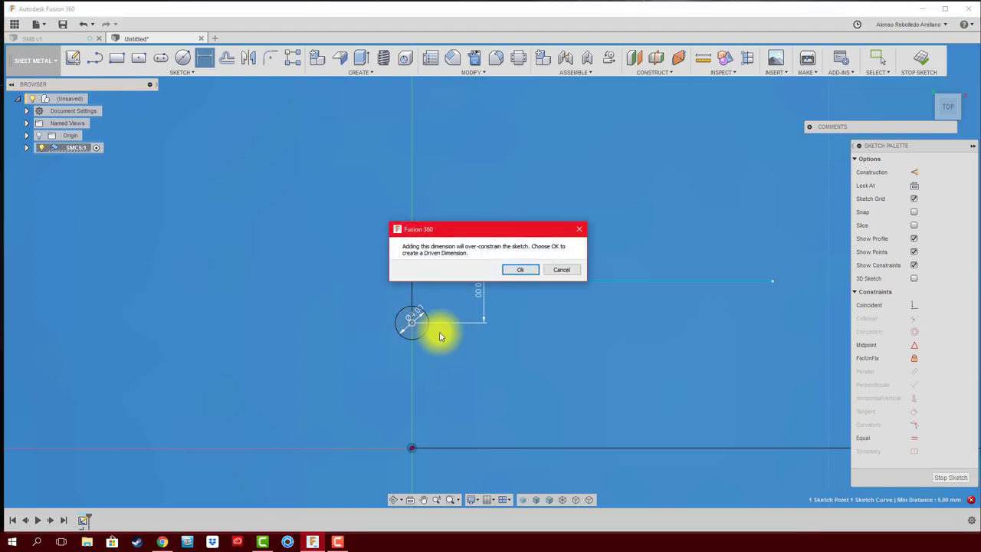
pyautogui.click(518, 268)
pyautogui.press('Escape')
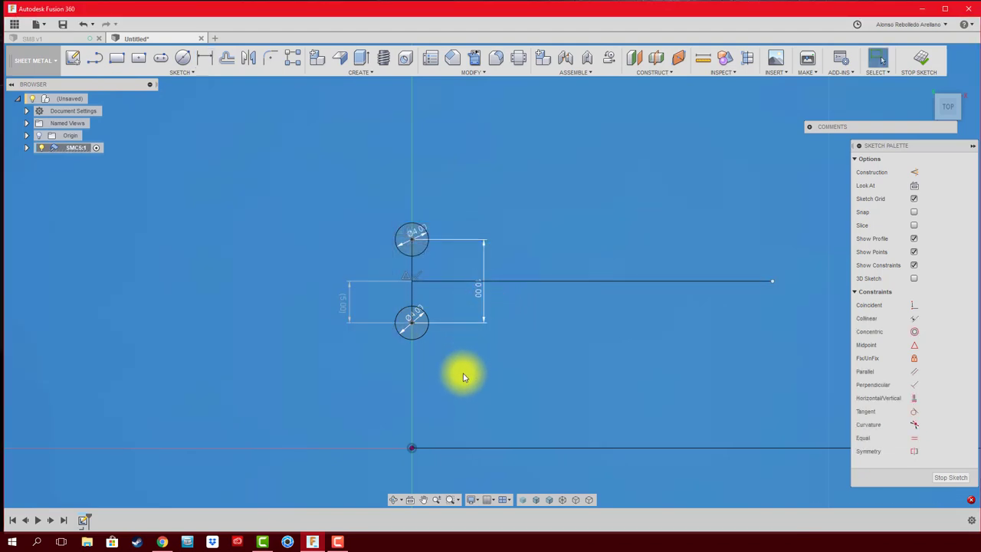
pyautogui.scroll(1, 446, 368)
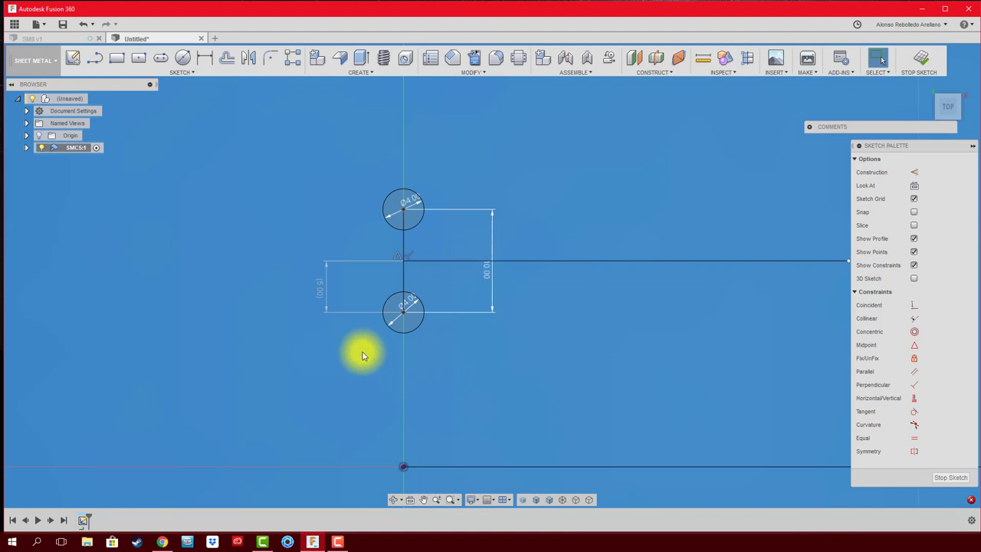
# Step: Draw a 5 mm line down from the lower circle's centre, then a horizontal line rightward
pyautogui.press('l')
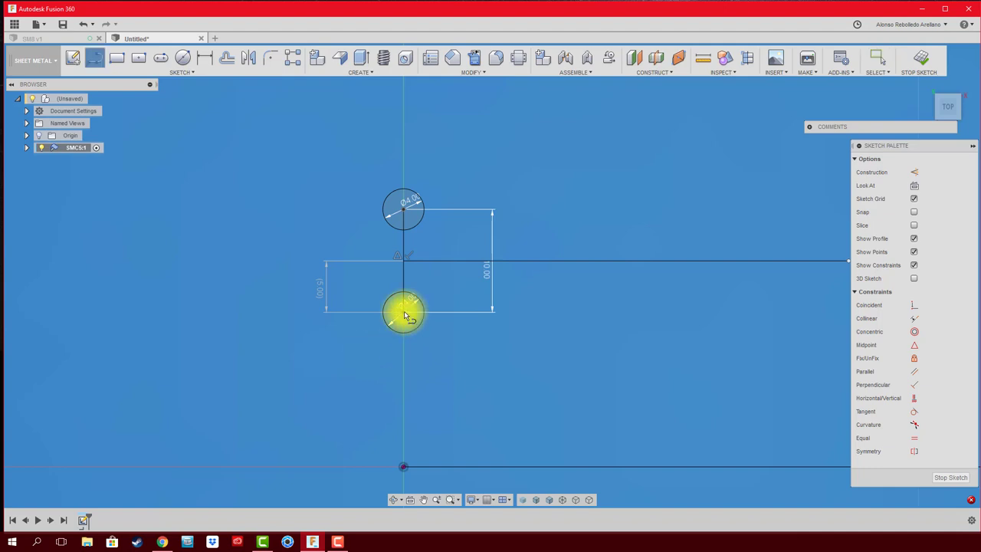
pyautogui.click(403, 311)
pyautogui.write('5')
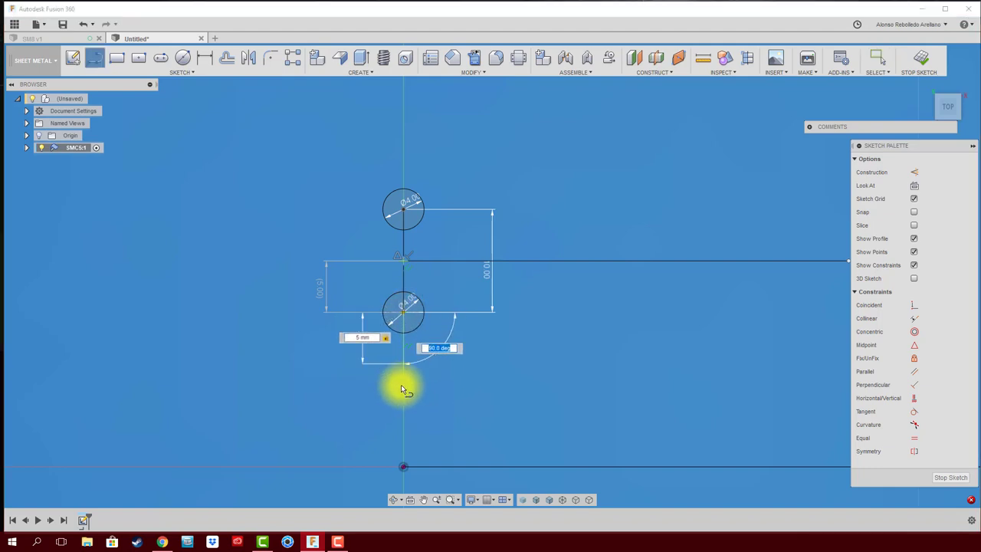
pyautogui.press('Return')
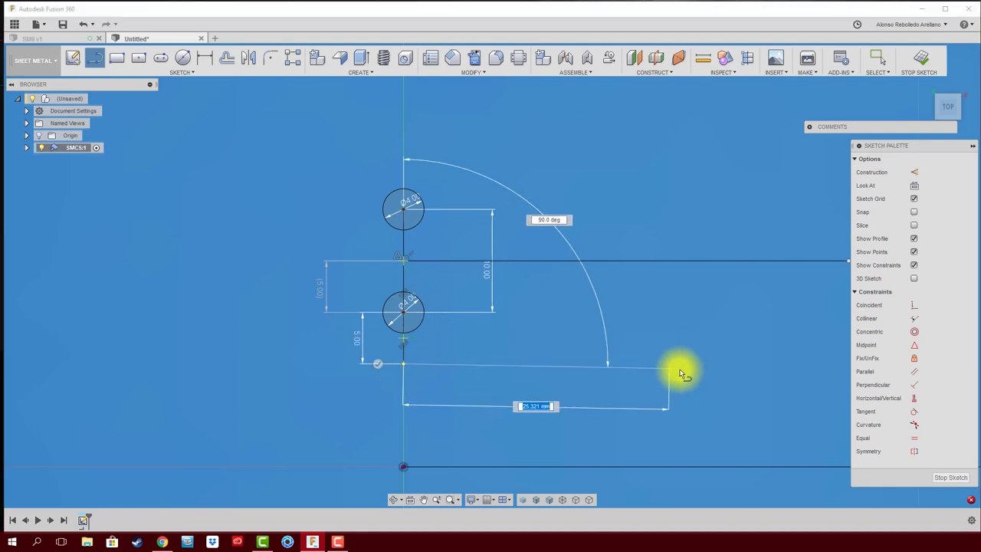
pyautogui.click(719, 364)
pyautogui.press('Escape')
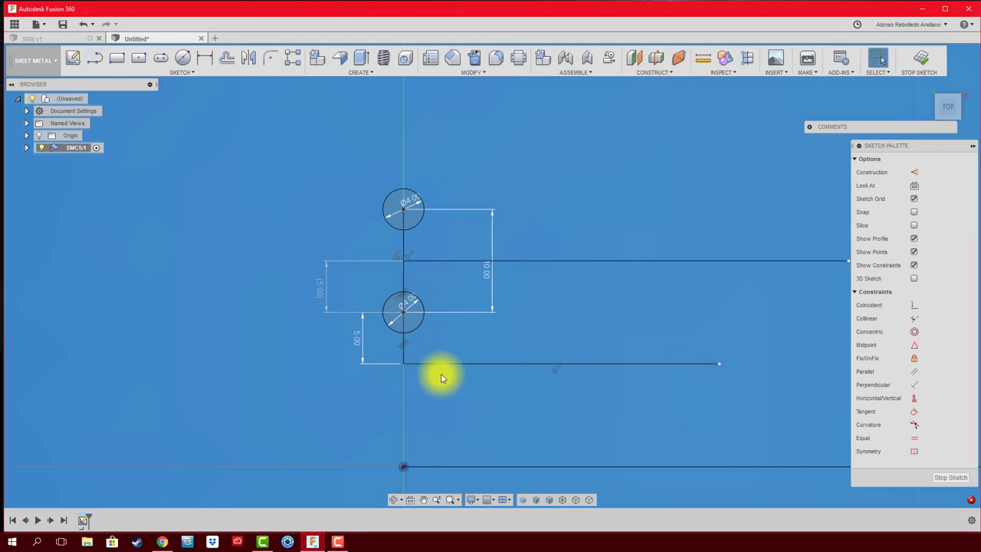
pyautogui.scroll(1, 431, 261)
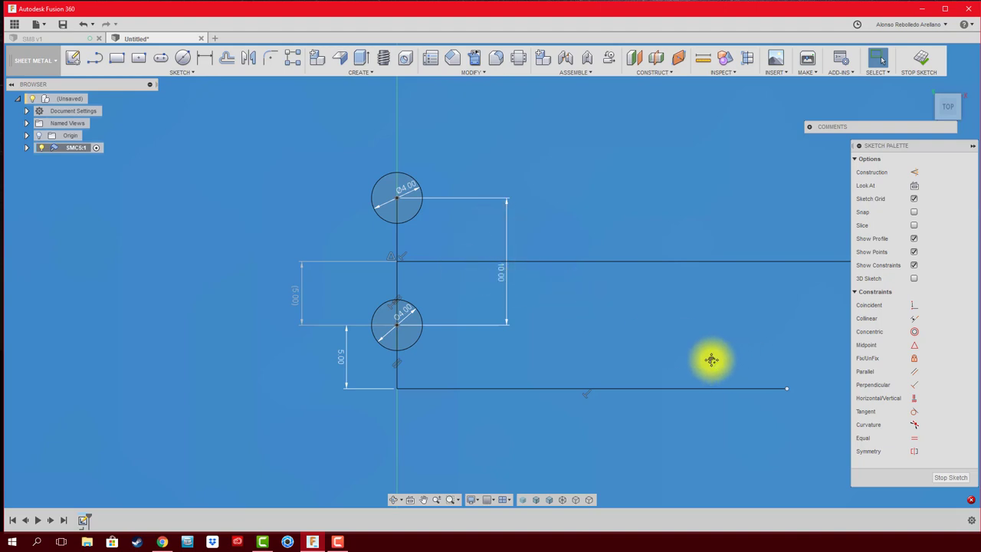
# Step: Delete the 10 mm dimension and trim away the segment above the upper line
pyautogui.moveTo(711, 360); pyautogui.dragTo(529, 358, button='middle')
pyautogui.moveTo(395, 289); pyautogui.dragTo(439, 293, button='middle')
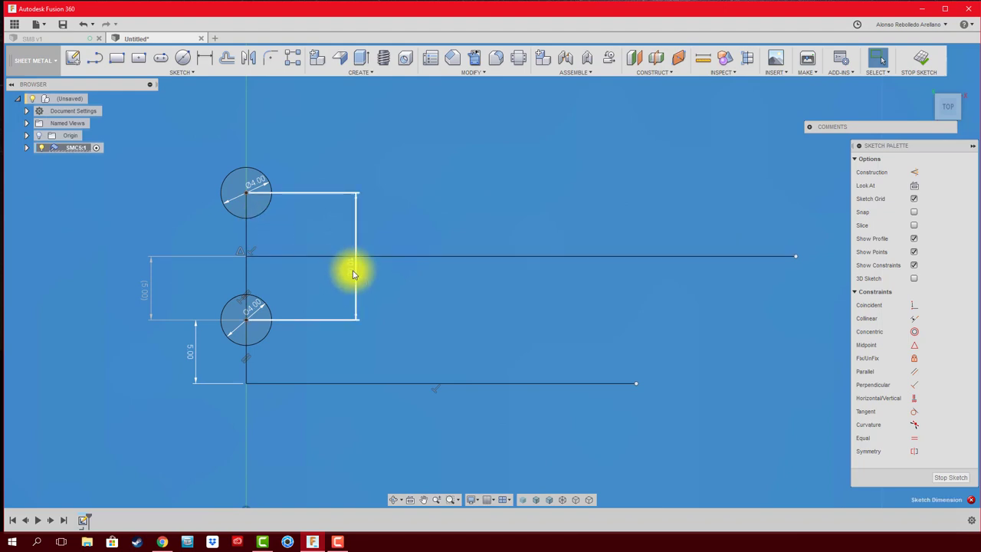
pyautogui.press('Escape')
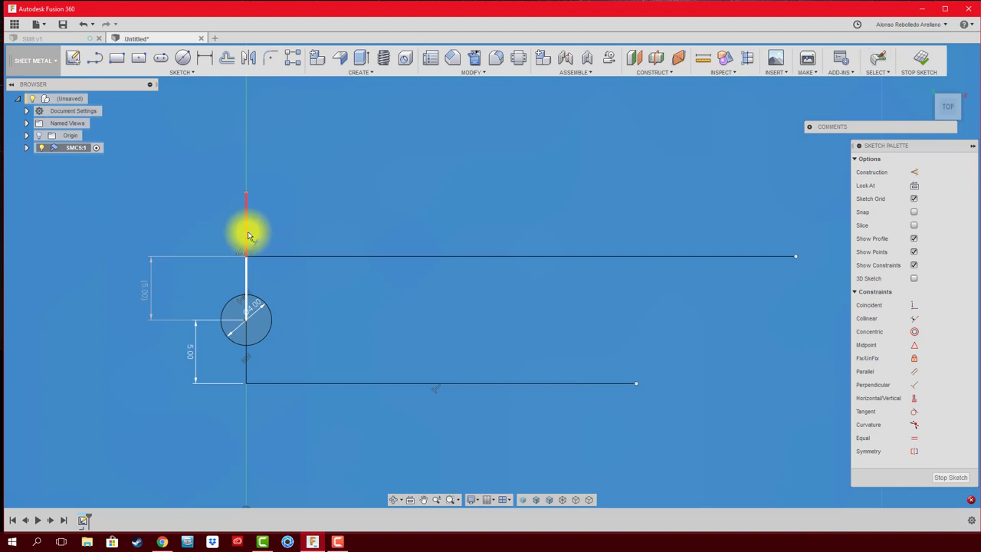
pyautogui.click(247, 230)
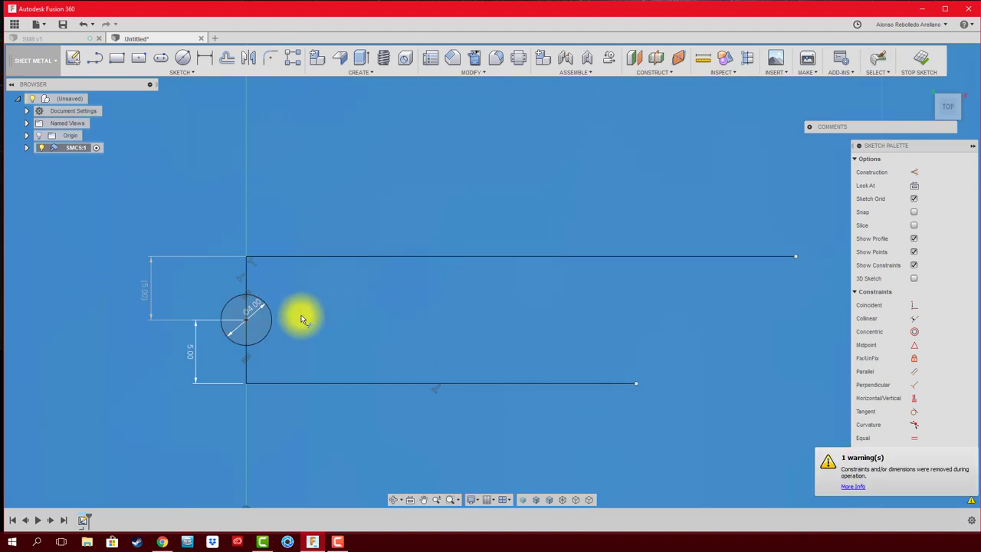
pyautogui.press('Escape')
# Step: Delete the remaining circle, leaving the two-line bracket profile
pyautogui.click(272, 323)
pyautogui.press('Delete')
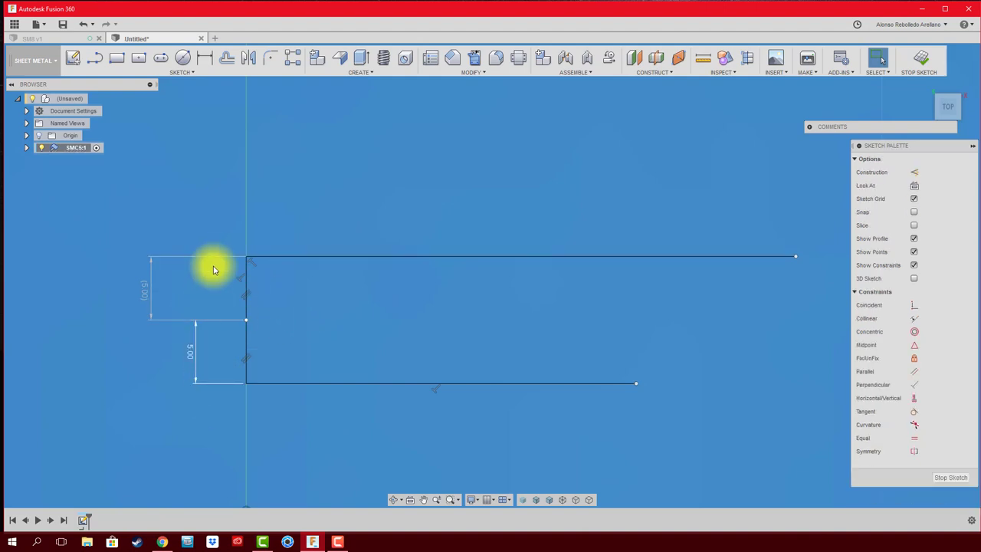
pyautogui.scroll(-2, 552, 328)
pyautogui.moveTo(603, 288)
pyautogui.mouseDown(button='middle')
pyautogui.moveTo(578, 259)
pyautogui.moveTo(523, 227)
pyautogui.mouseUp(button='middle')
pyautogui.click(610, 422)
pyautogui.scroll(-2, 604, 369)
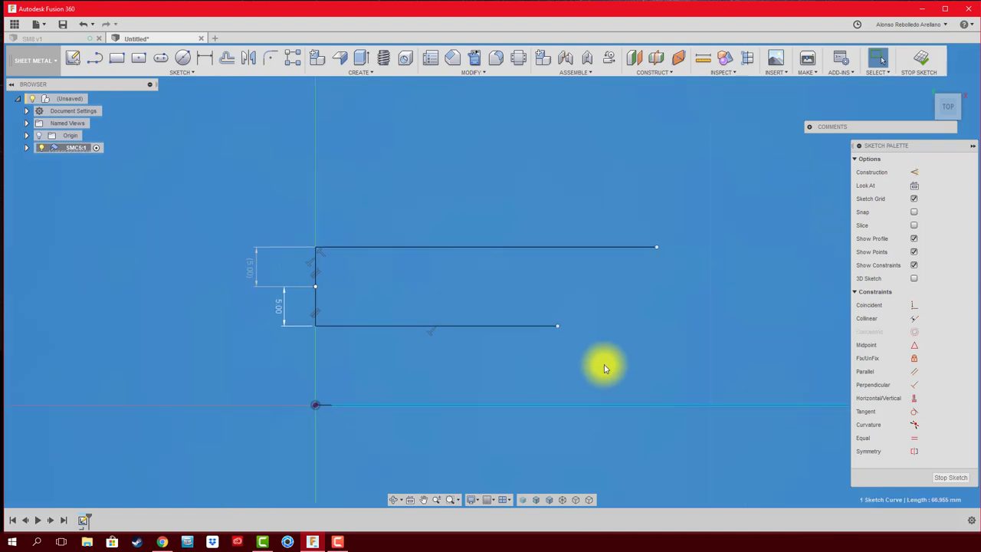
# Step: Finish the bracket profile sketch and orbit to a tilted 3D view
pyautogui.click(604, 369)
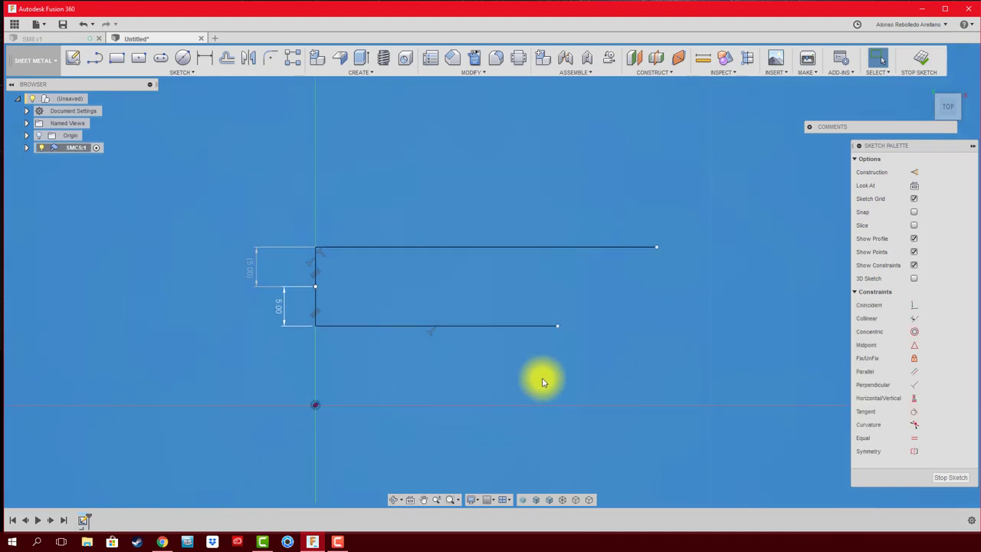
pyautogui.moveTo(541, 379); pyautogui.dragTo(390, 353, button='middle')
pyautogui.scroll(-1, 391, 353)
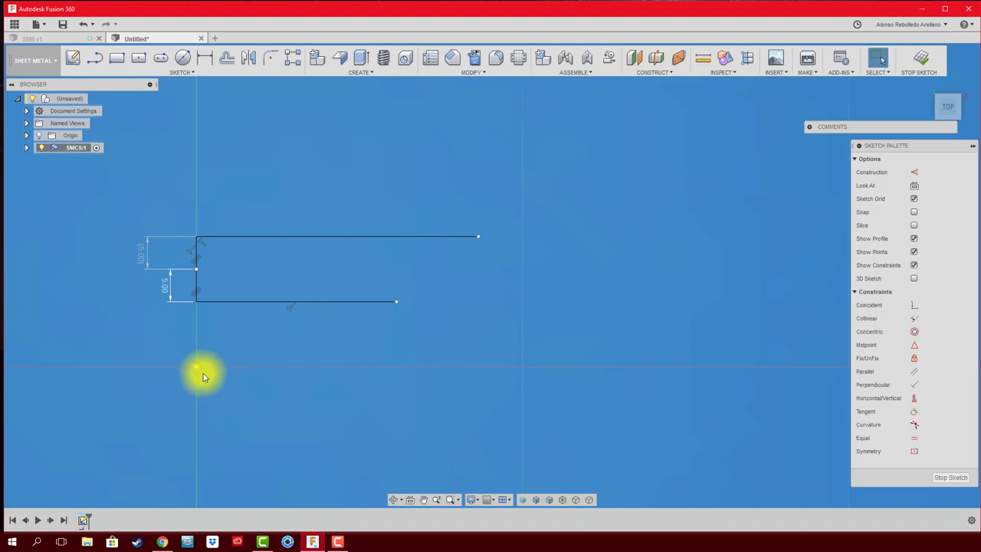
pyautogui.moveTo(293, 339); pyautogui.dragTo(381, 349, button='middle')
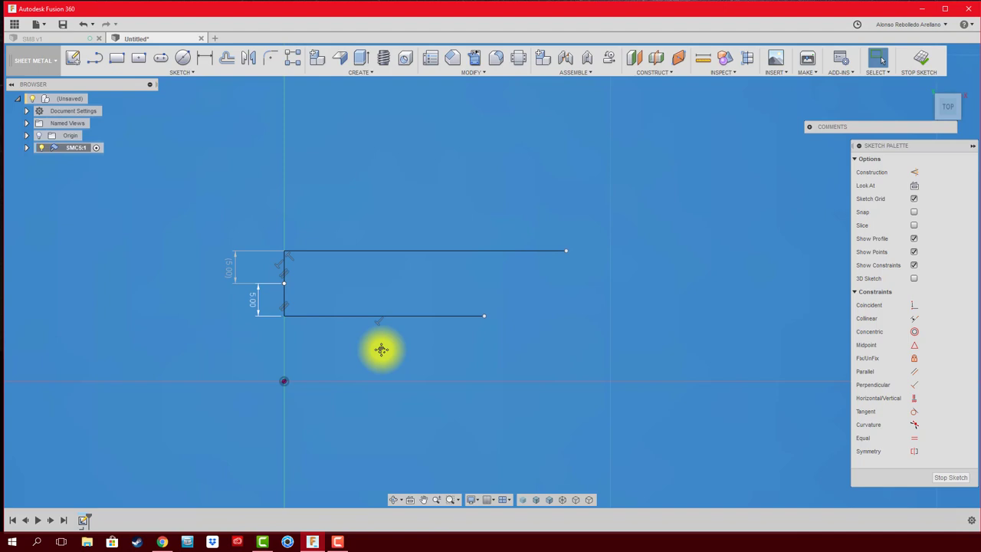
pyautogui.click(920, 59)
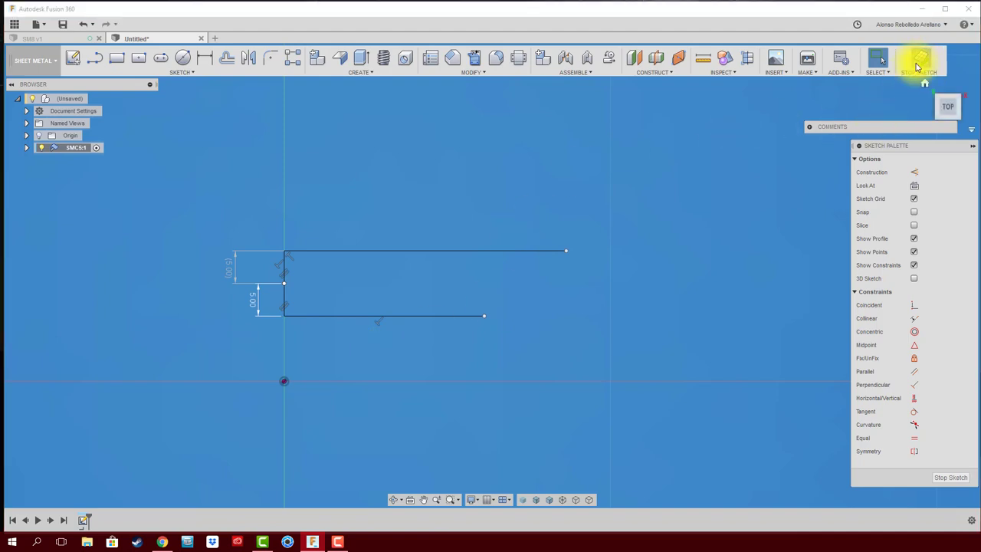
pyautogui.keyDown('shift'); pyautogui.moveTo(500, 248); pyautogui.dragTo(494, 215, button='middle'); pyautogui.keyUp('shift')
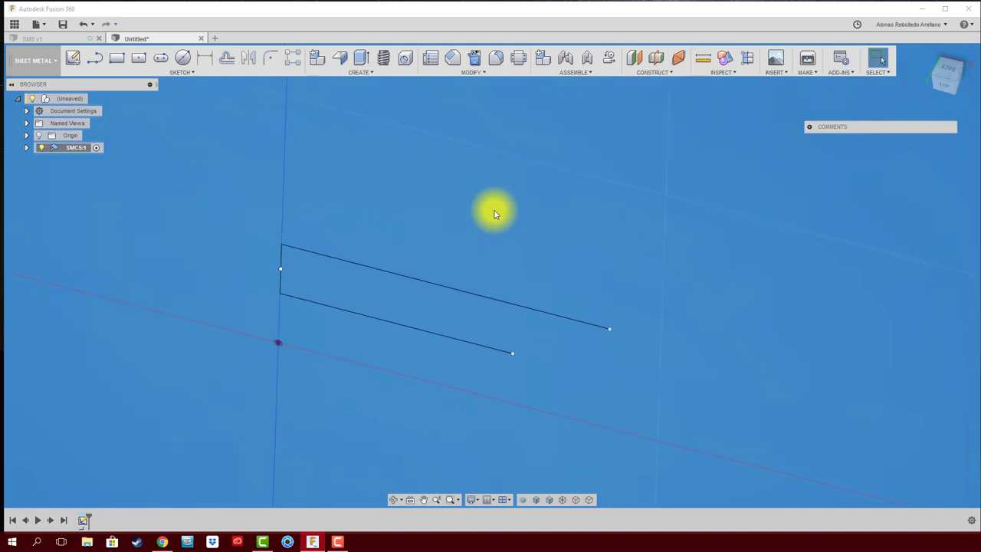
# Step: Create a flange on the U-shaped profile at 10 mm distance with thickness on Side 1
pyautogui.click(340, 58)
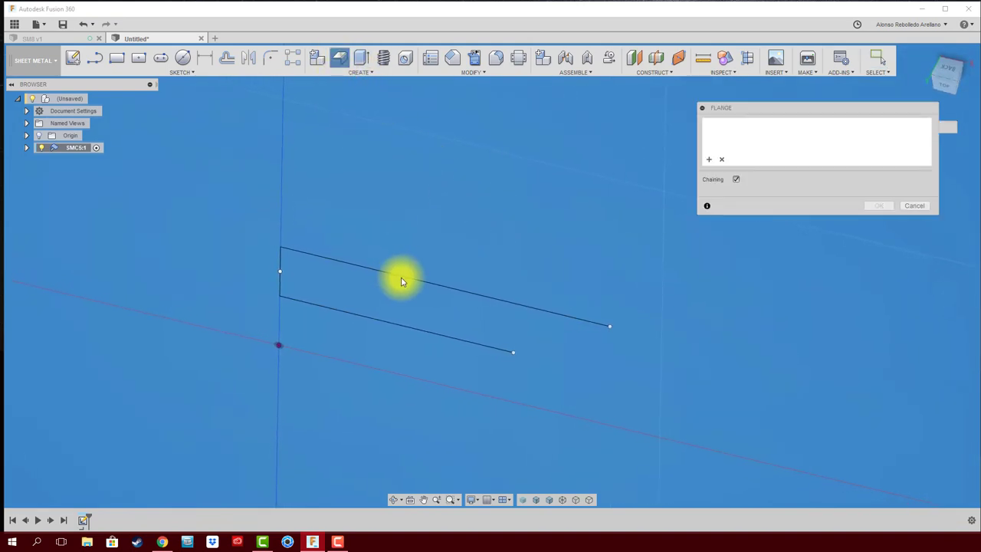
pyautogui.click(404, 279)
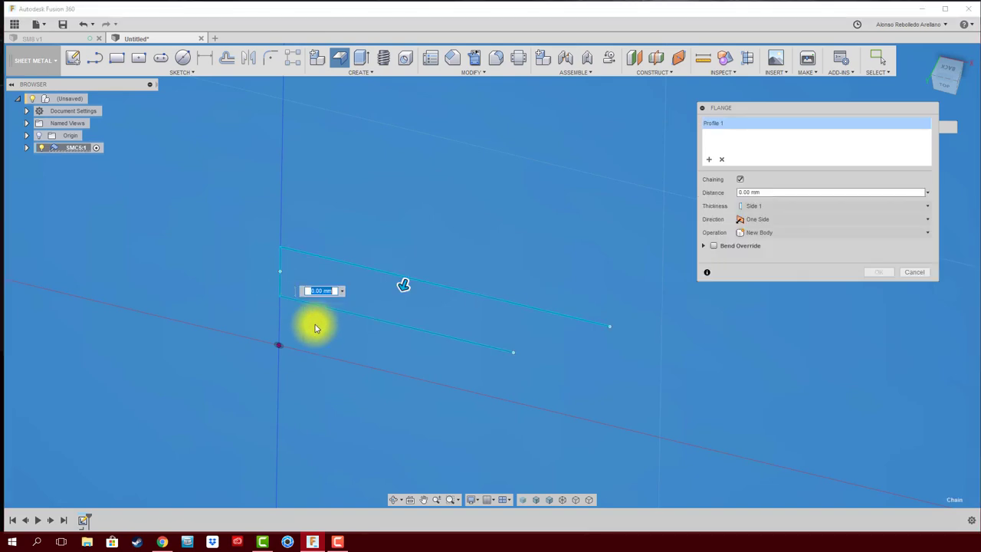
pyautogui.moveTo(404, 285)
pyautogui.mouseDown()
pyautogui.moveTo(416, 263)
pyautogui.moveTo(365, 386)
pyautogui.mouseUp()
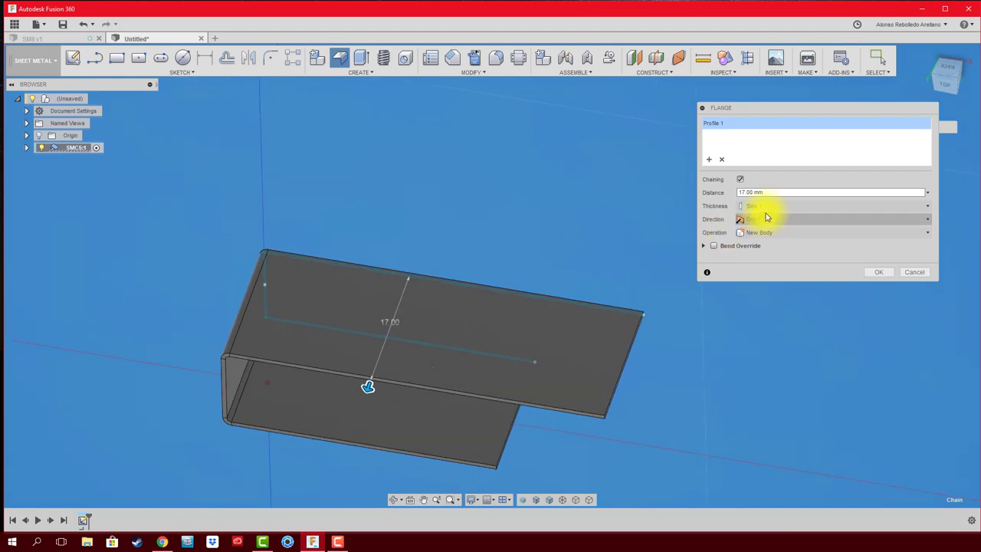
pyautogui.moveTo(778, 192); pyautogui.dragTo(706, 192)
pyautogui.write('10')
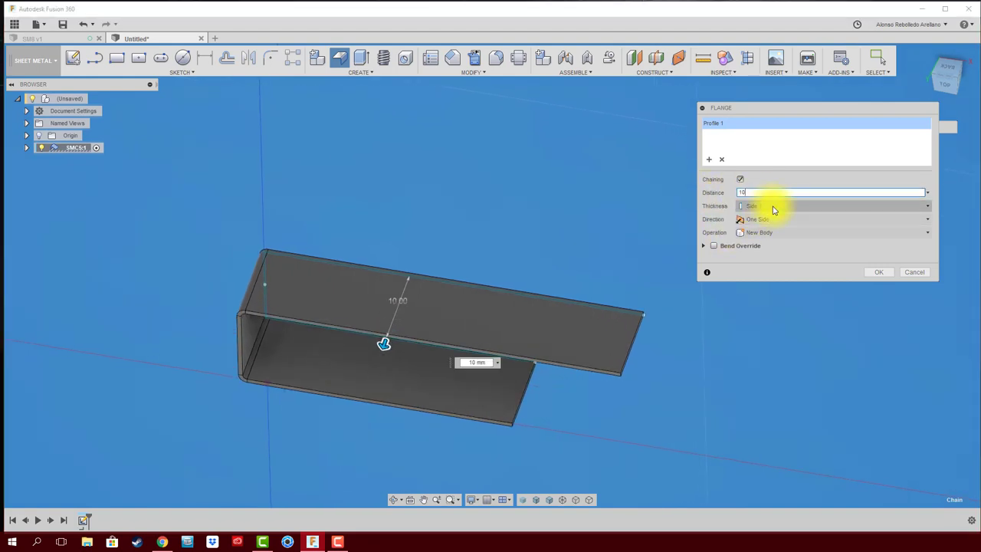
pyautogui.click(797, 205)
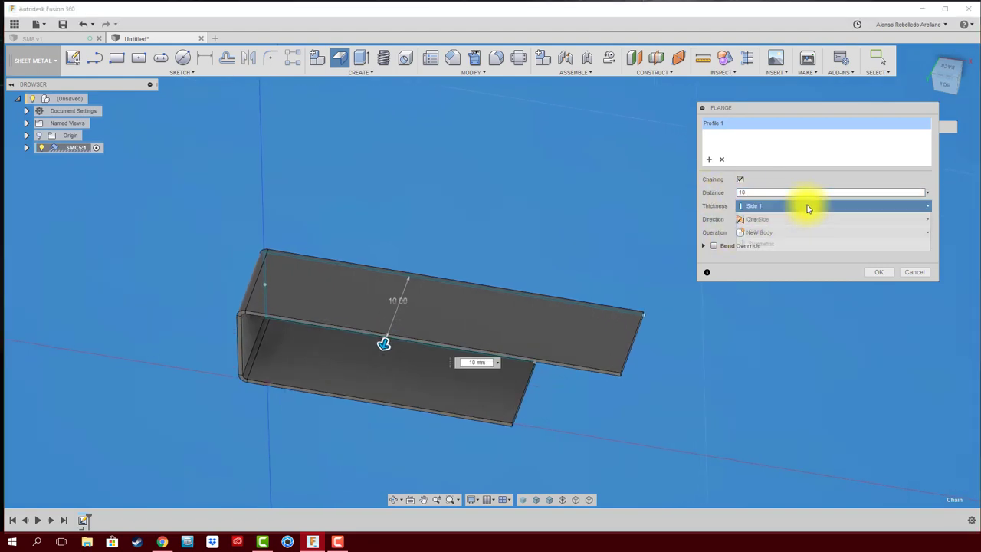
pyautogui.click(770, 220)
pyautogui.click(946, 91)
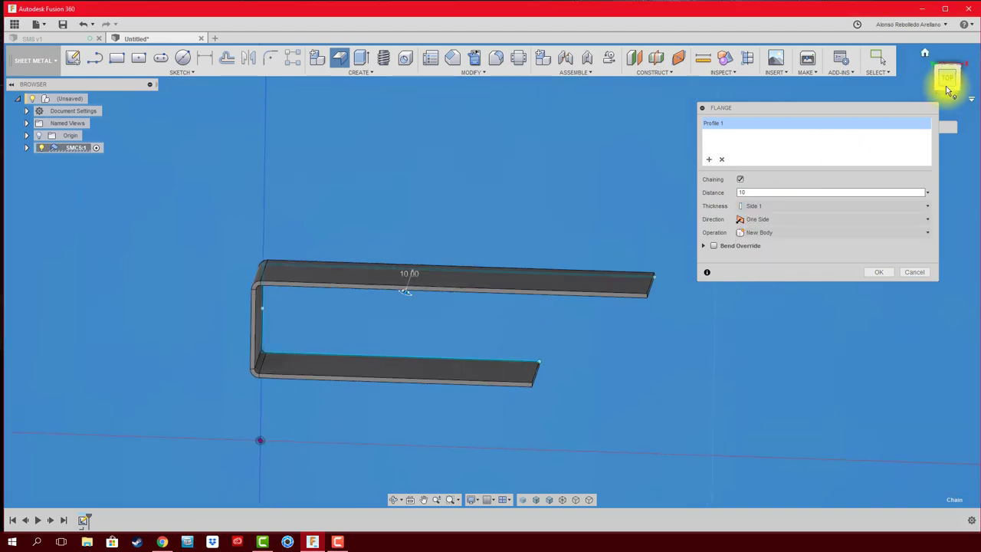
# Step: Set the flange thickness to Side 2
pyautogui.scroll(3, 397, 282)
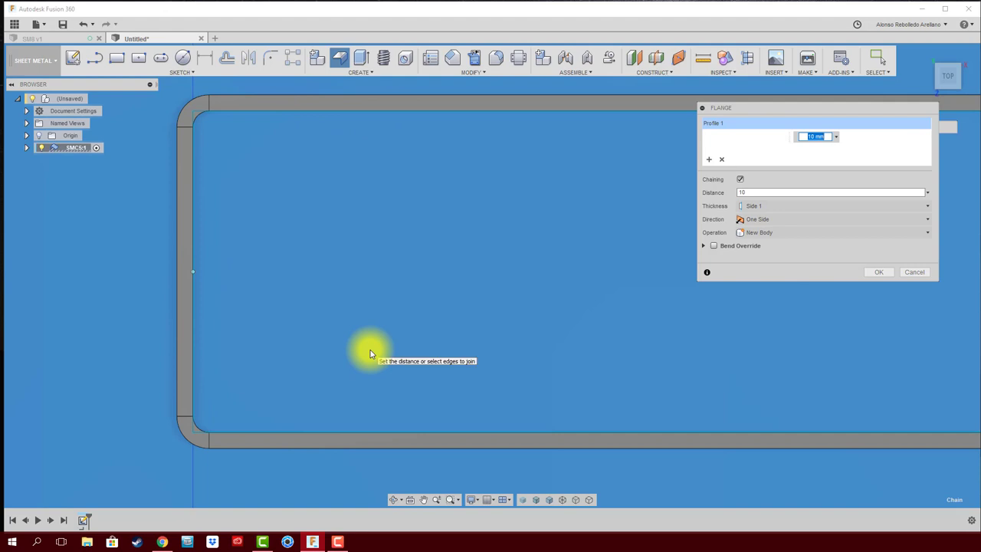
pyautogui.click(770, 207)
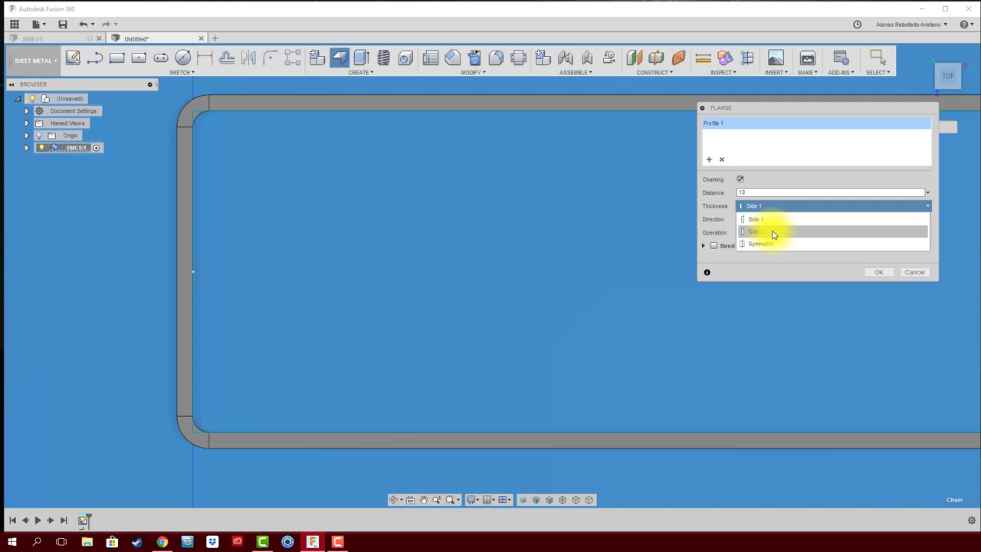
pyautogui.click(773, 232)
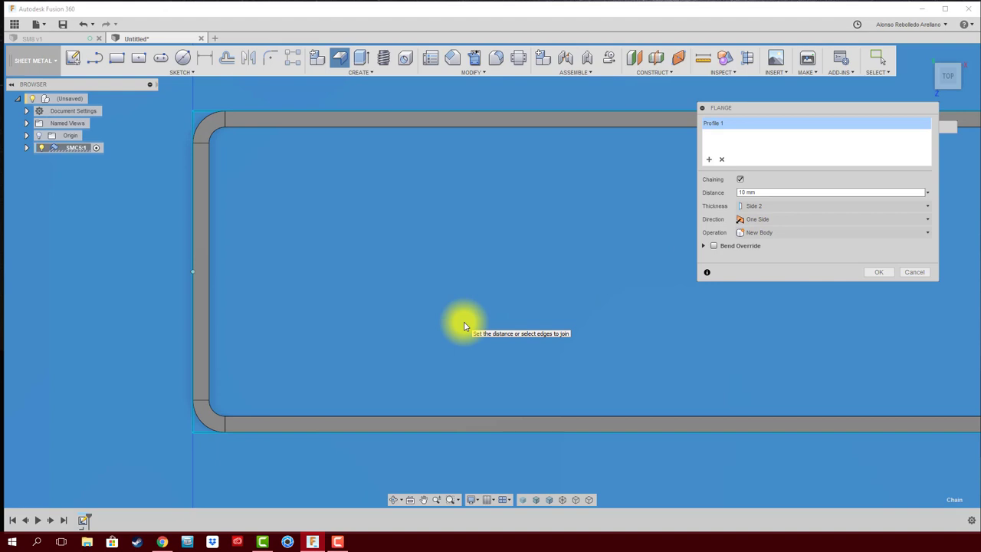
# Step: Expand Bend Override, then discard this flange and start a new Flange
pyautogui.scroll(-3, 587, 291)
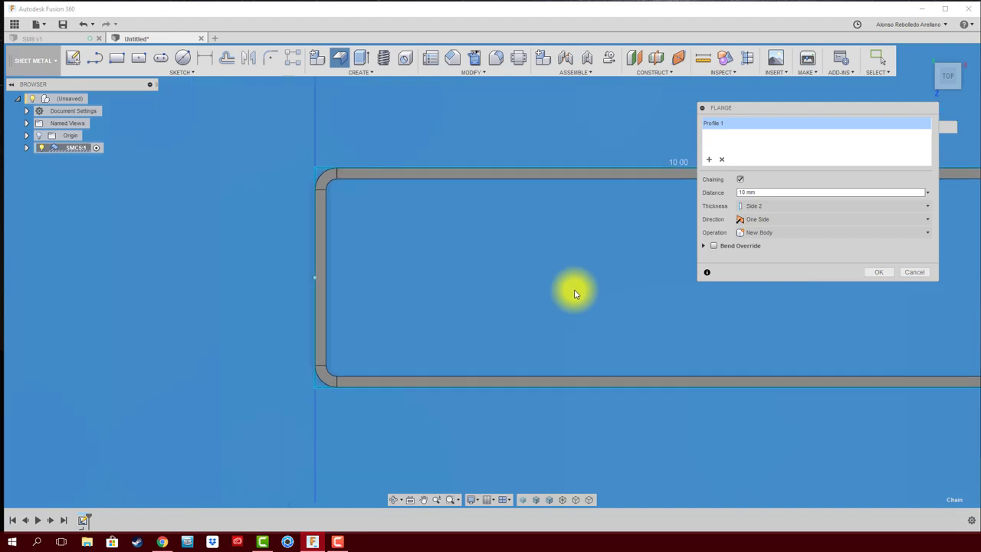
pyautogui.moveTo(574, 289); pyautogui.dragTo(501, 299, button='middle')
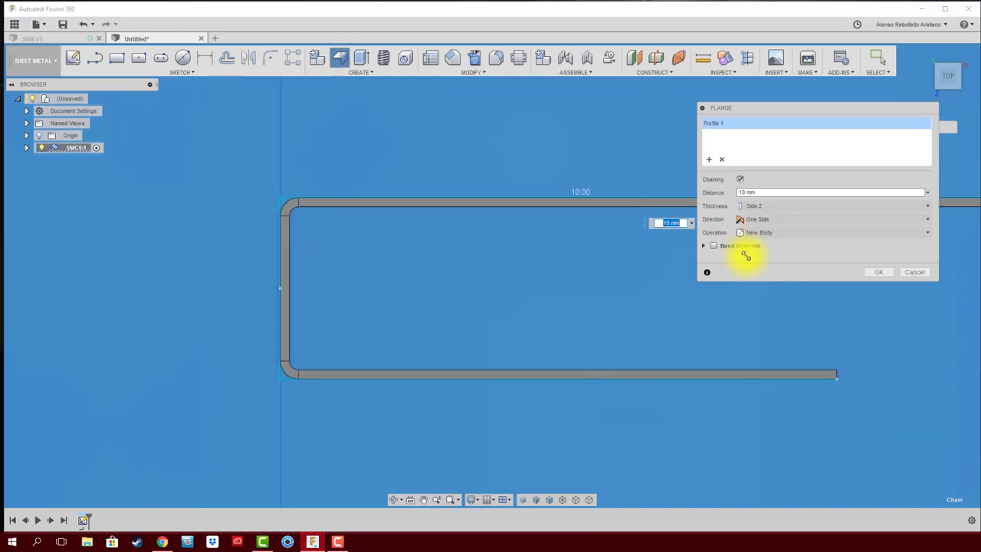
pyautogui.click(703, 246)
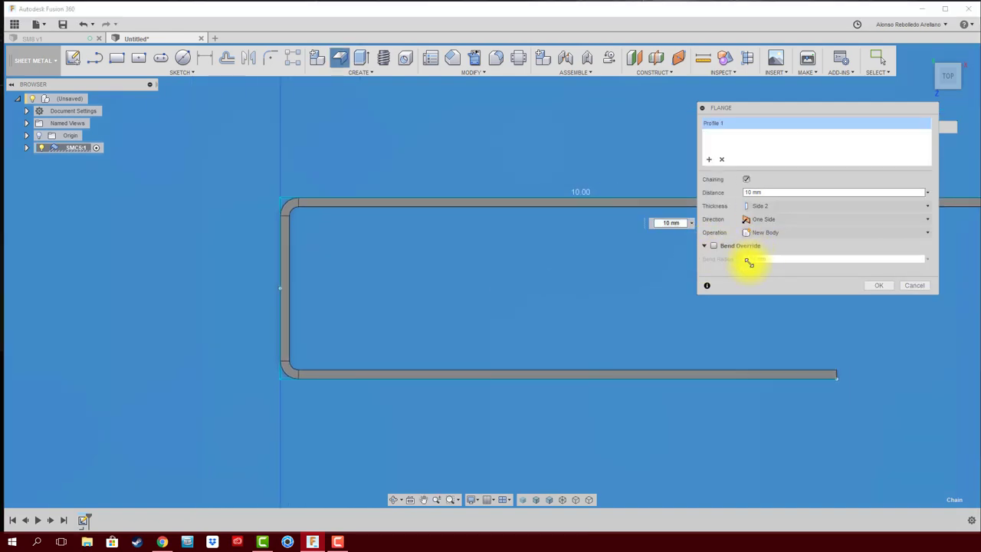
pyautogui.moveTo(625, 268); pyautogui.dragTo(543, 279, button='middle')
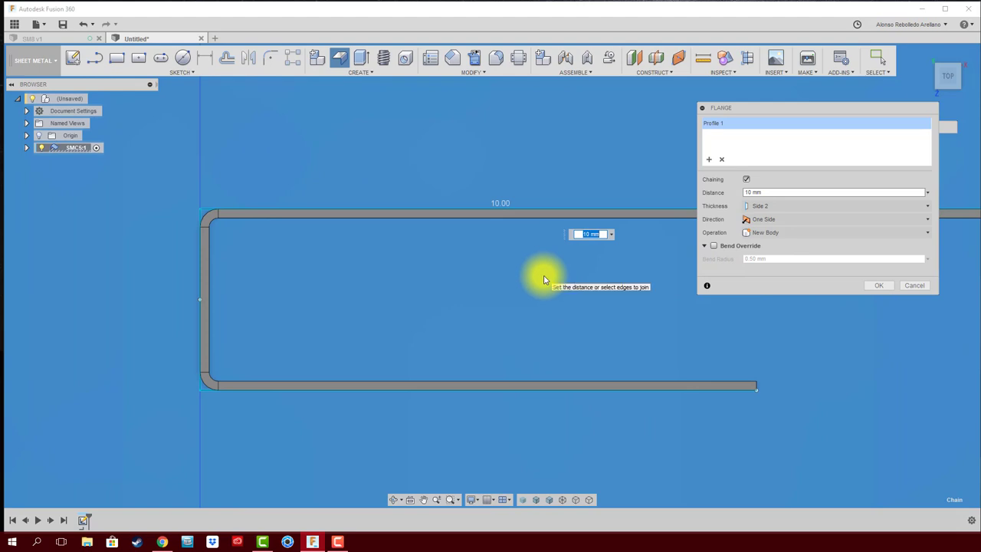
pyautogui.press('Escape')
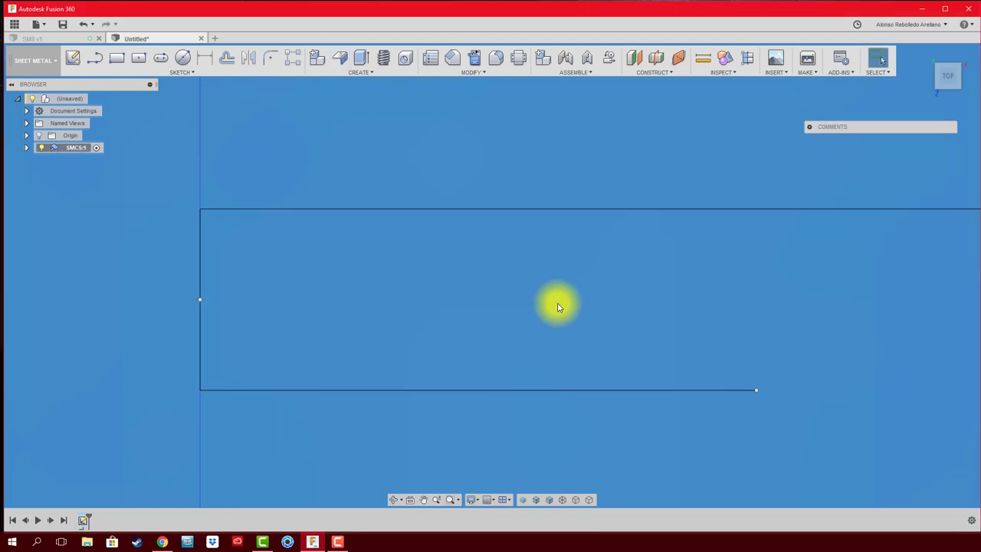
pyautogui.click(340, 58)
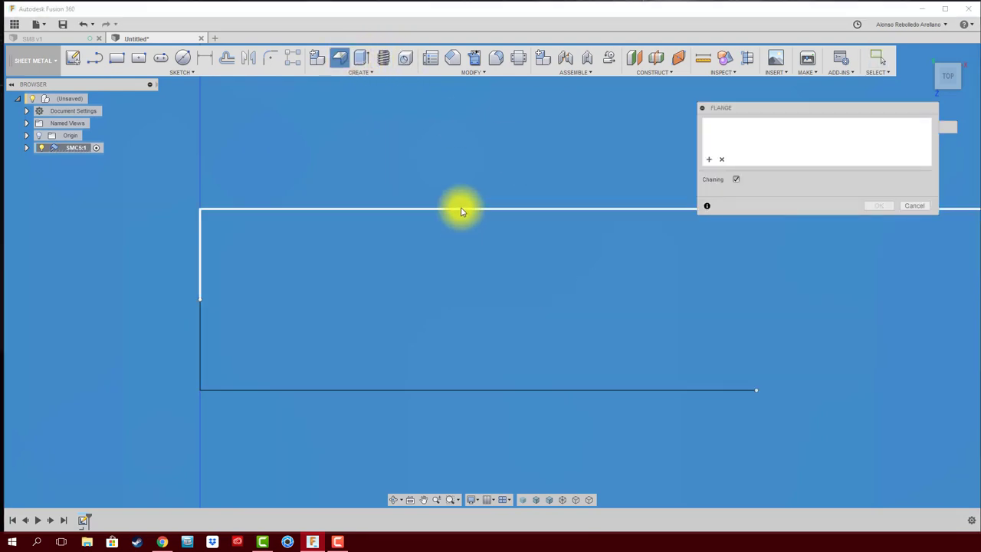
# Step: Flange the U-shaped sketch chain 10 mm with thickness on Side 2
pyautogui.click(460, 208)
pyautogui.keyDown('shift'); pyautogui.moveTo(405, 389); pyautogui.dragTo(469, 315, button='middle'); pyautogui.keyUp('shift')
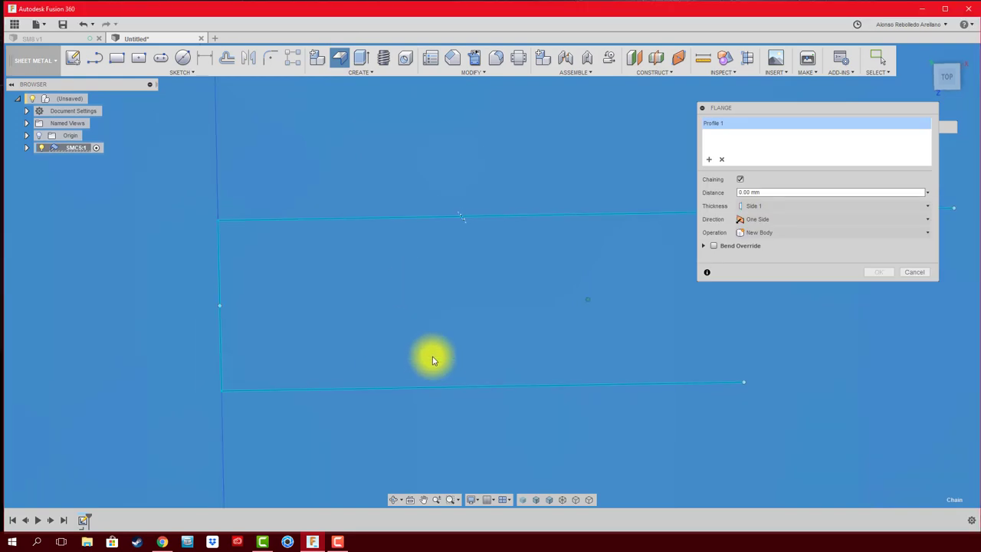
pyautogui.moveTo(460, 181); pyautogui.dragTo(416, 219)
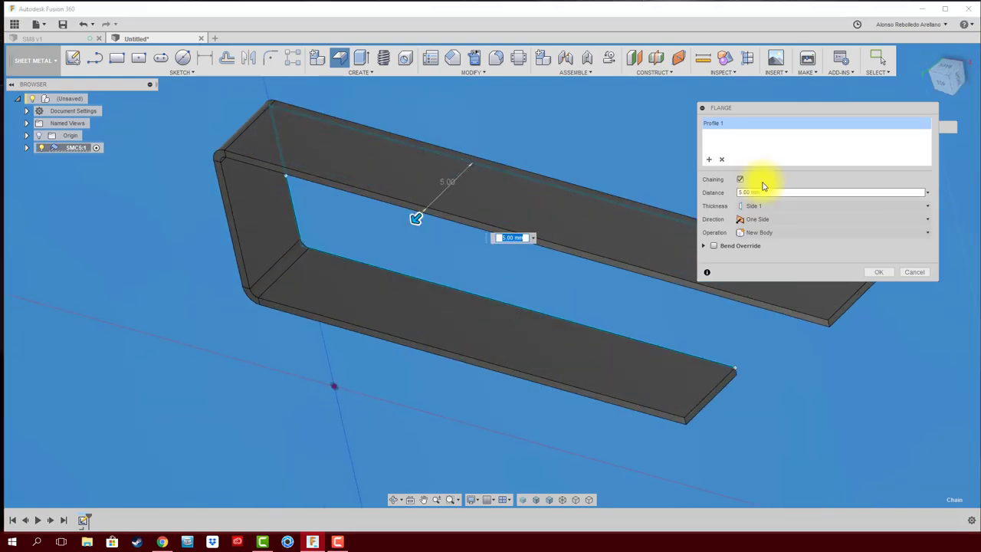
pyautogui.click(769, 192)
pyautogui.write('10')
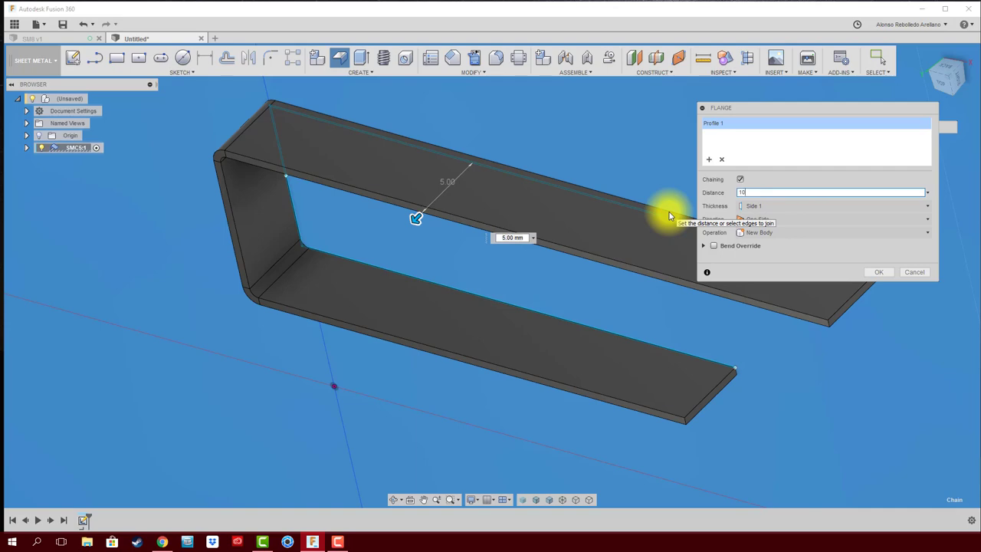
pyautogui.click(762, 205)
pyautogui.click(762, 224)
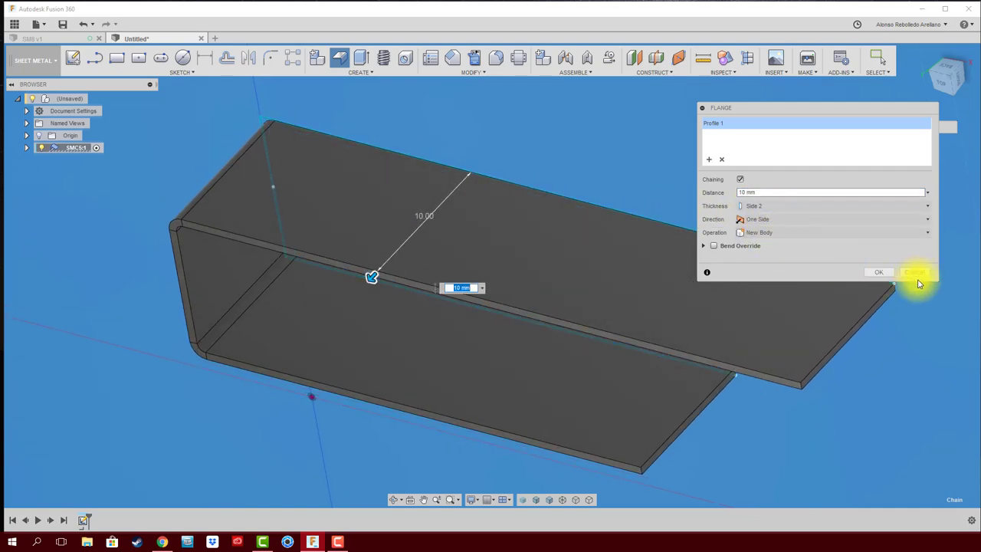
pyautogui.click(880, 272)
pyautogui.moveTo(723, 289)
pyautogui.keyDown('shift'); pyautogui.mouseDown(button='middle')
pyautogui.moveTo(538, 311)
pyautogui.moveTo(473, 352)
pyautogui.mouseUp(button='middle'); pyautogui.keyUp('shift')
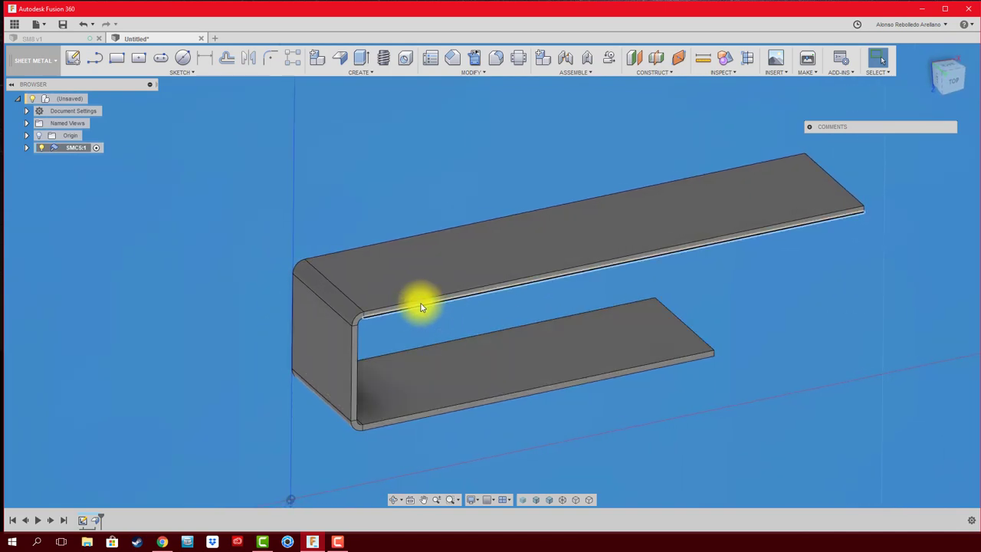
pyautogui.keyDown('shift'); pyautogui.moveTo(460, 178); pyautogui.dragTo(461, 157, button='middle'); pyautogui.keyUp('shift')
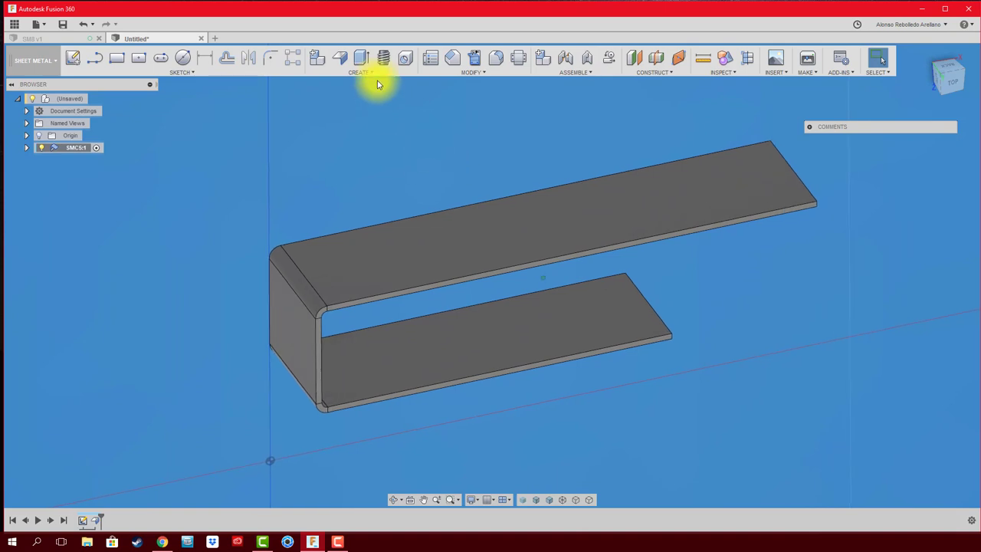
# Step: Unfold all bends of the bracket, keeping the bottom face stationary
pyautogui.click(470, 72)
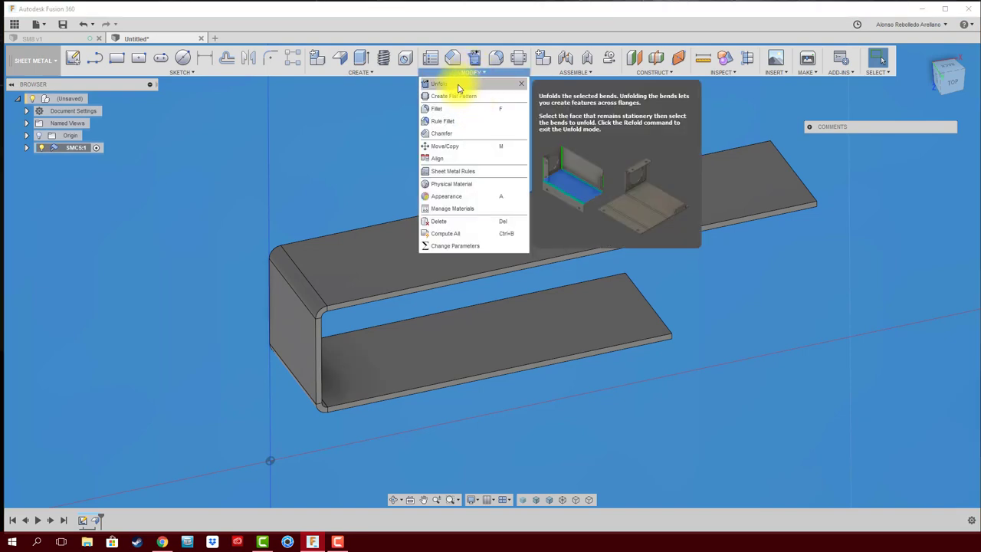
pyautogui.click(458, 85)
pyautogui.moveTo(465, 105)
pyautogui.keyDown('shift'); pyautogui.mouseDown(button='middle')
pyautogui.moveTo(486, 202)
pyautogui.moveTo(465, 278)
pyautogui.moveTo(478, 328)
pyautogui.moveTo(652, 192)
pyautogui.moveTo(711, 132)
pyautogui.mouseUp(button='middle'); pyautogui.keyUp('shift')
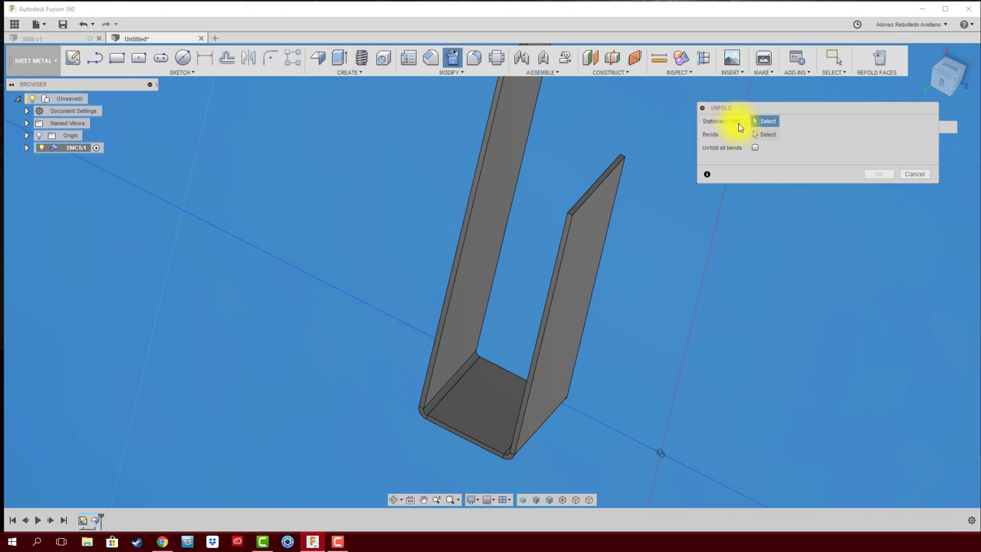
pyautogui.click(499, 405)
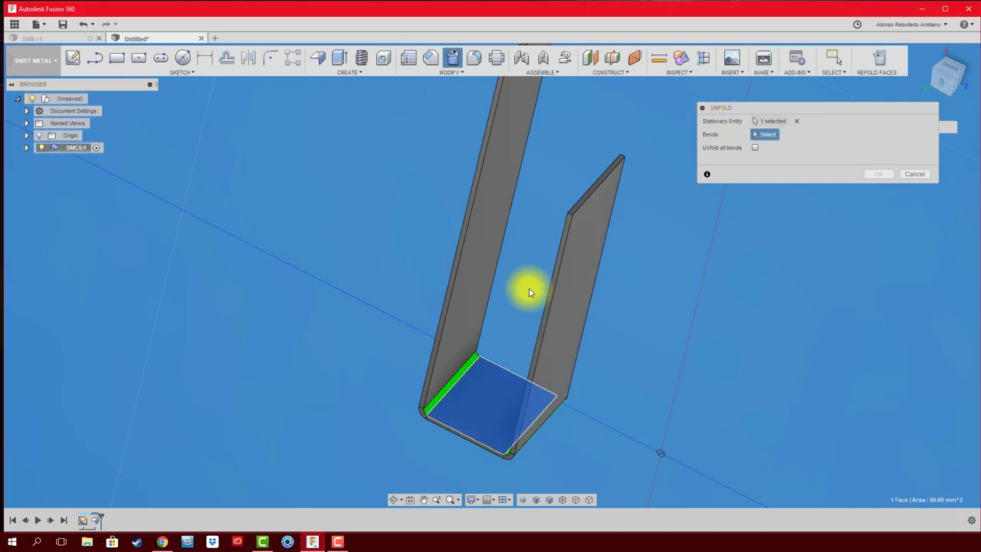
pyautogui.moveTo(526, 285)
pyautogui.keyDown('shift'); pyautogui.mouseDown(button='middle')
pyautogui.moveTo(554, 268)
pyautogui.moveTo(679, 268)
pyautogui.mouseUp(button='middle'); pyautogui.keyUp('shift')
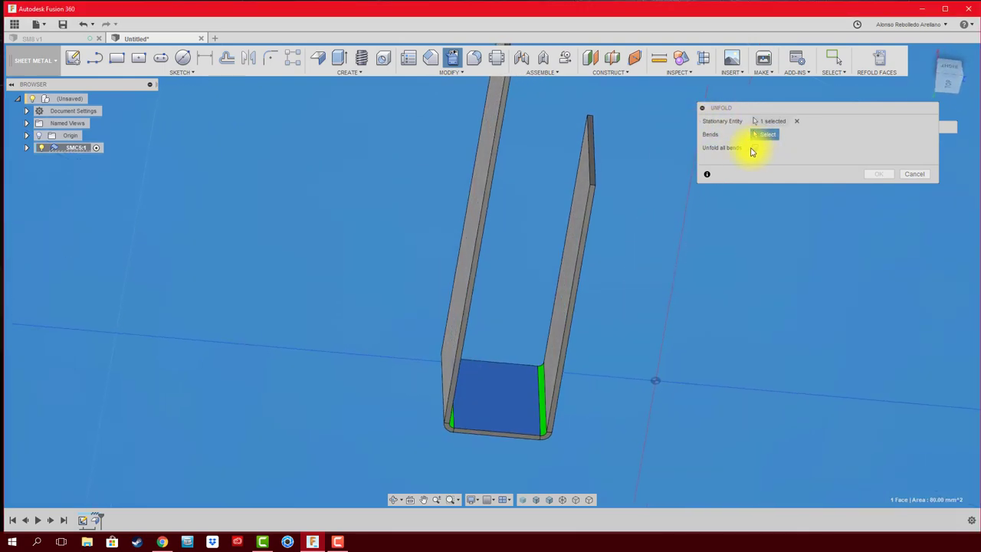
pyautogui.click(754, 148)
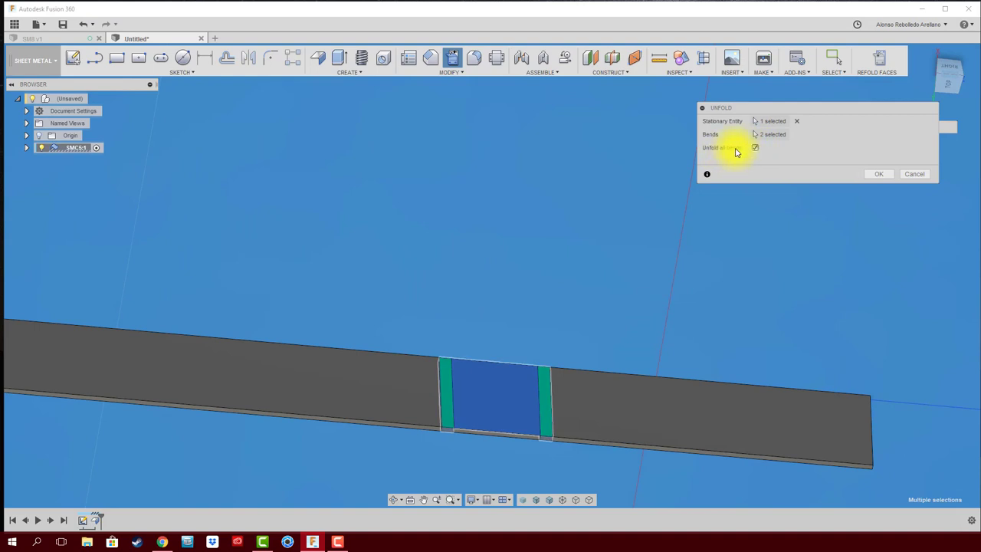
pyautogui.click(879, 174)
pyautogui.moveTo(628, 281)
pyautogui.keyDown('shift'); pyautogui.mouseDown(button='middle')
pyautogui.moveTo(596, 325)
pyautogui.moveTo(561, 342)
pyautogui.moveTo(604, 241)
pyautogui.moveTo(383, 156)
pyautogui.mouseUp(button='middle'); pyautogui.keyUp('shift')
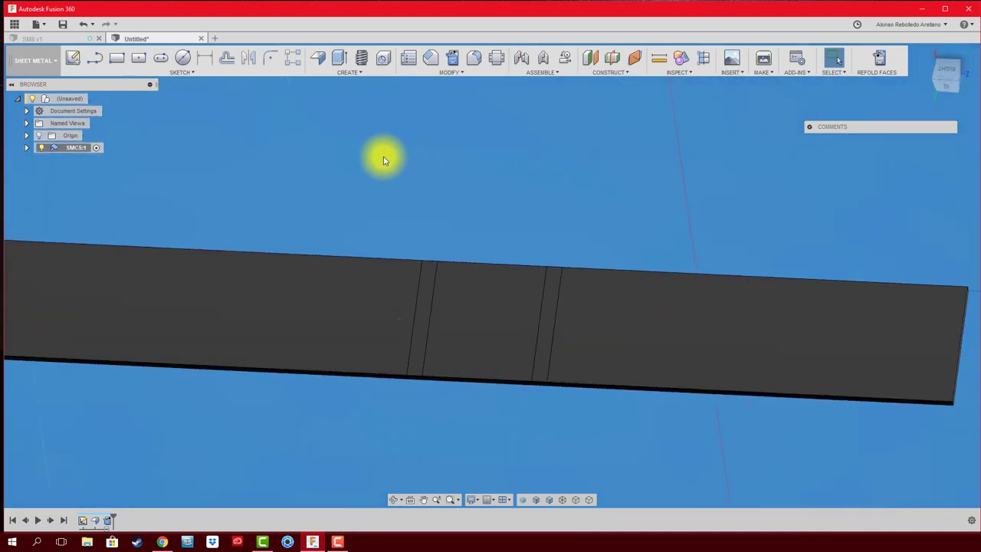
# Step: Sketch a Ø4 mm circle centred on the strip's middle face, then start Rectangular Pattern
pyautogui.click(183, 58)
pyautogui.click(483, 323)
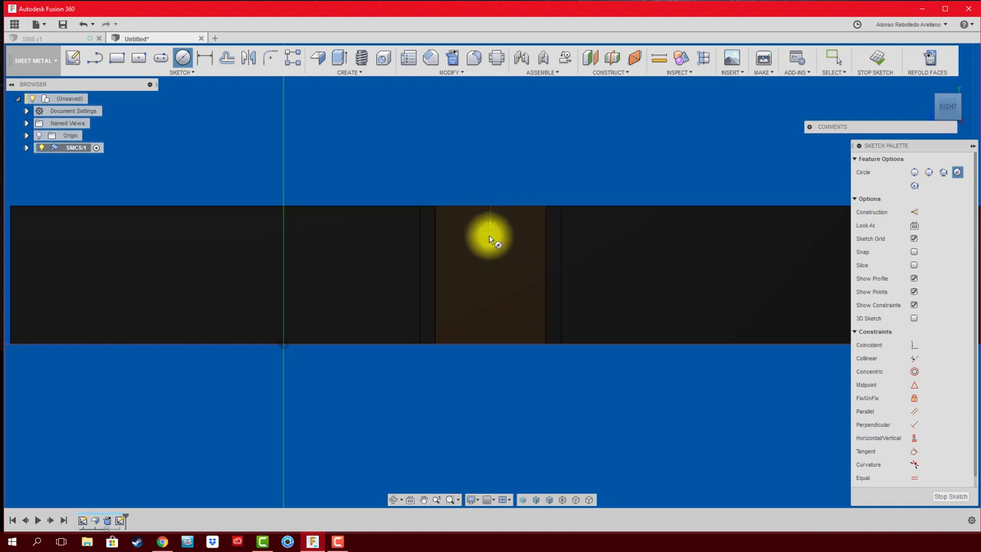
pyautogui.click(490, 276)
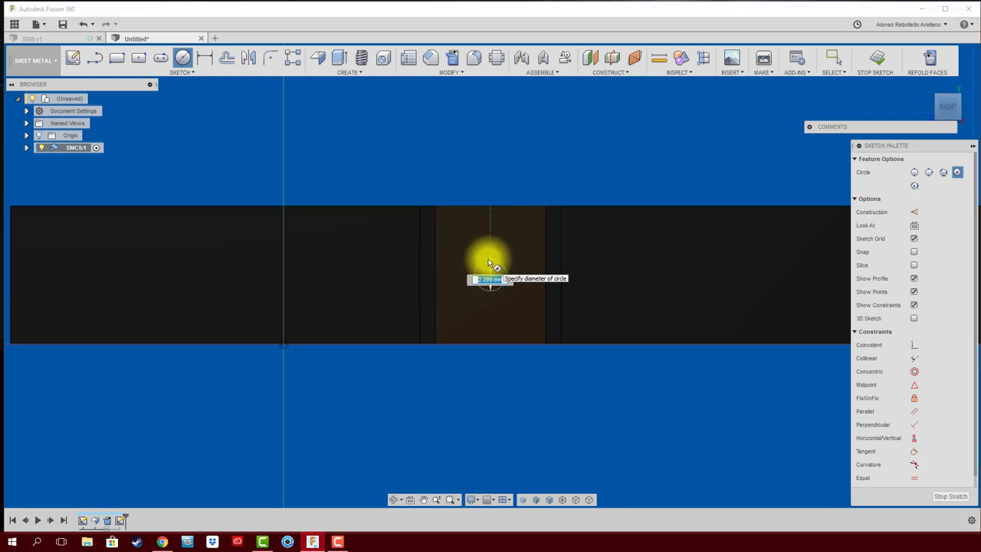
pyautogui.press('Return')
pyautogui.press('Escape')
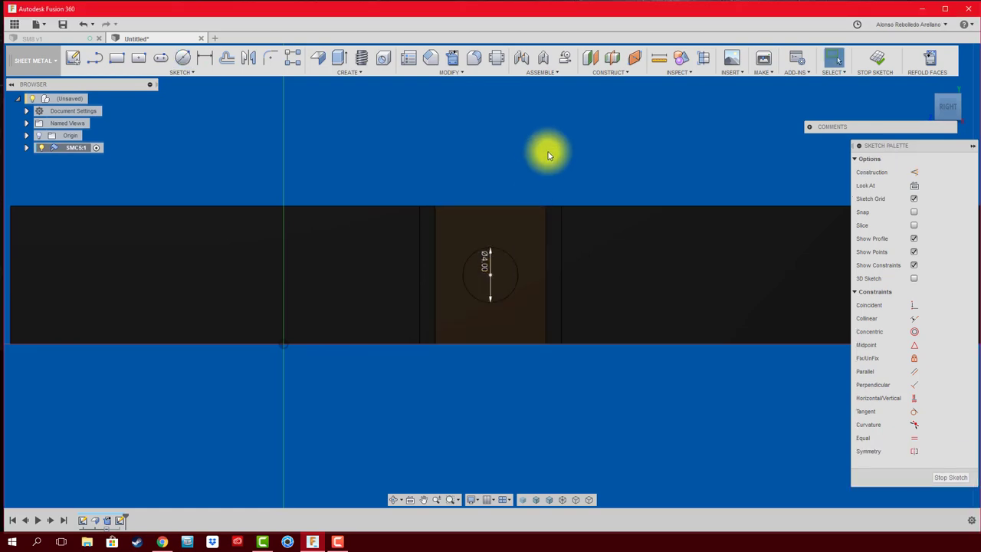
pyautogui.moveTo(548, 149); pyautogui.dragTo(397, 177, button='middle')
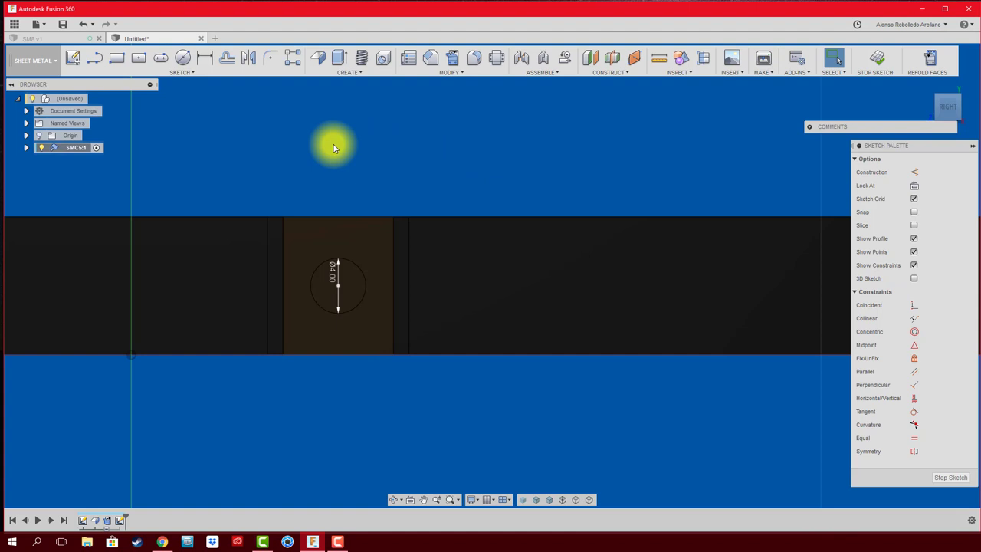
pyautogui.click(299, 63)
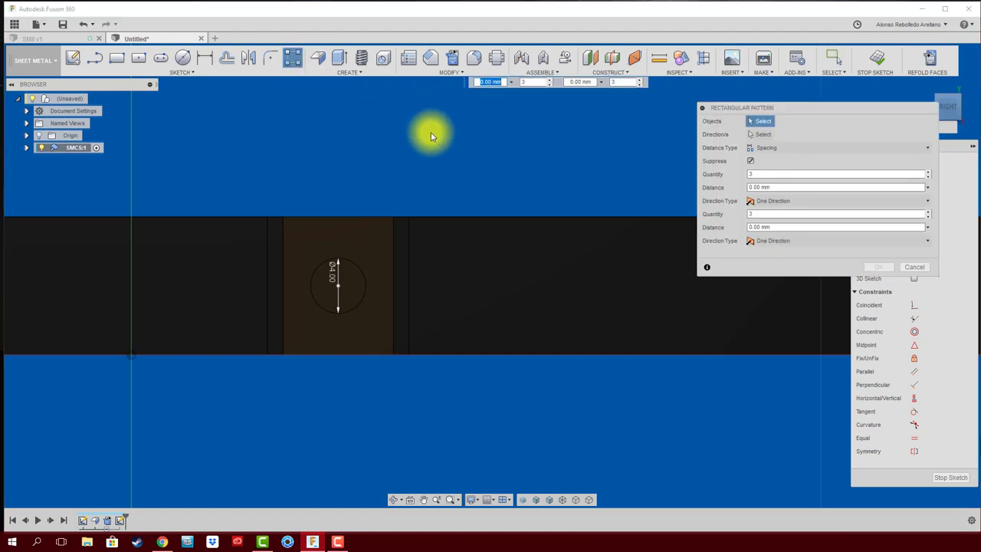
# Step: Pattern the circle to the right: quantity 3, Spacing type, 10 mm apart
pyautogui.click(362, 271)
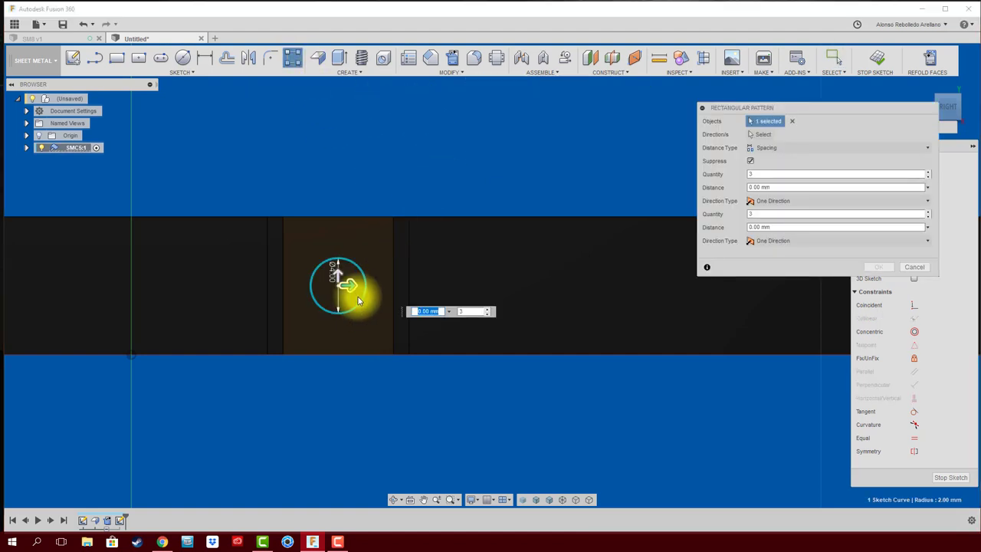
pyautogui.moveTo(340, 280); pyautogui.dragTo(598, 281)
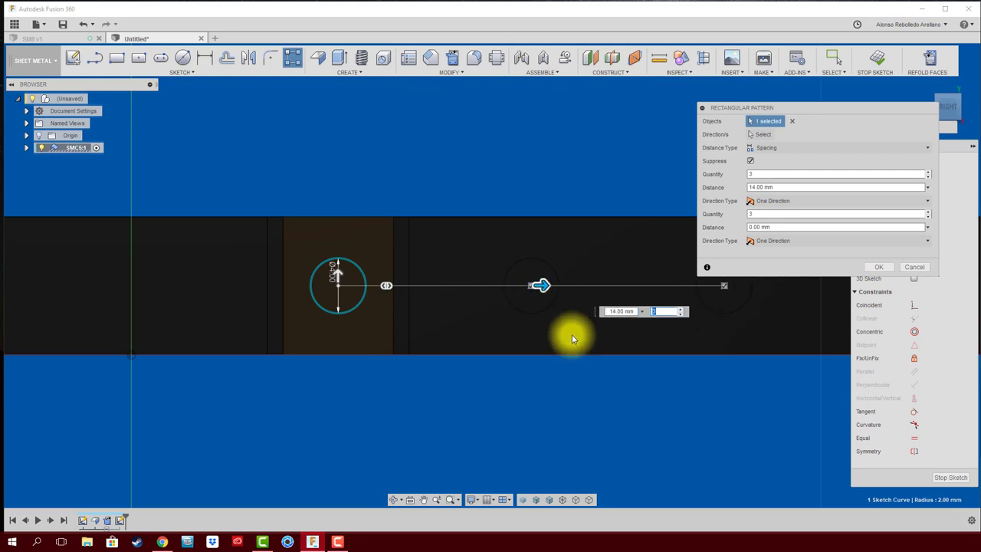
pyautogui.press('Tab')
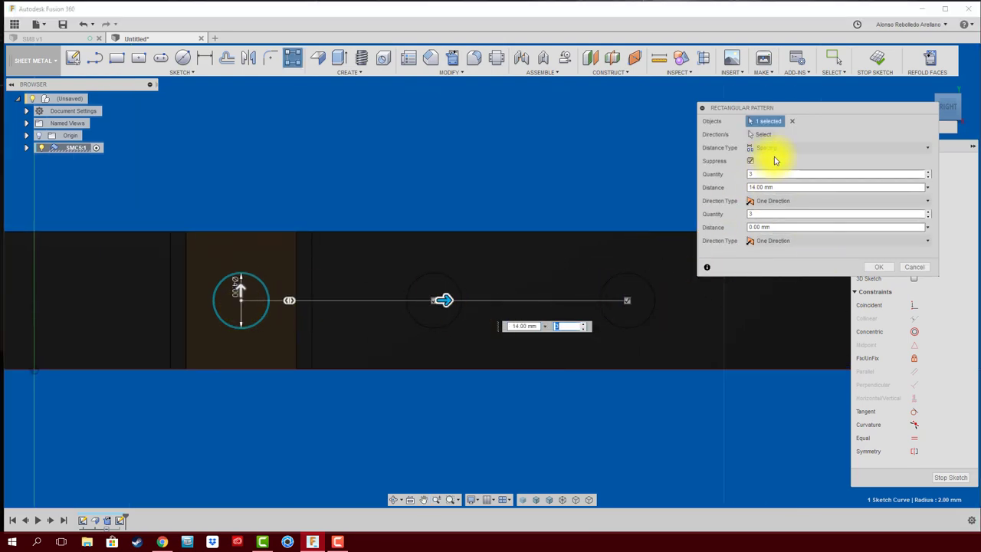
pyautogui.click(782, 148)
pyautogui.click(782, 176)
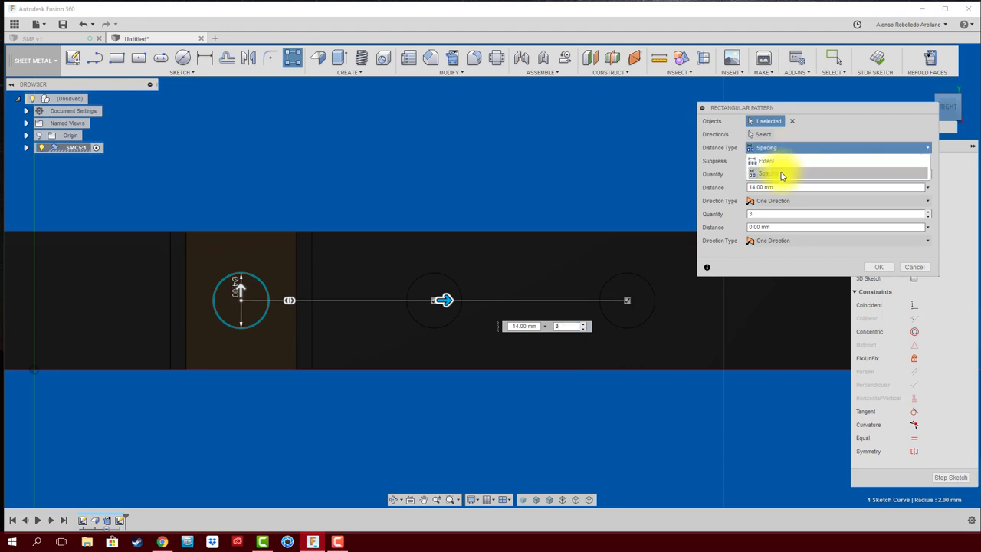
pyautogui.click(771, 188)
pyautogui.write('10')
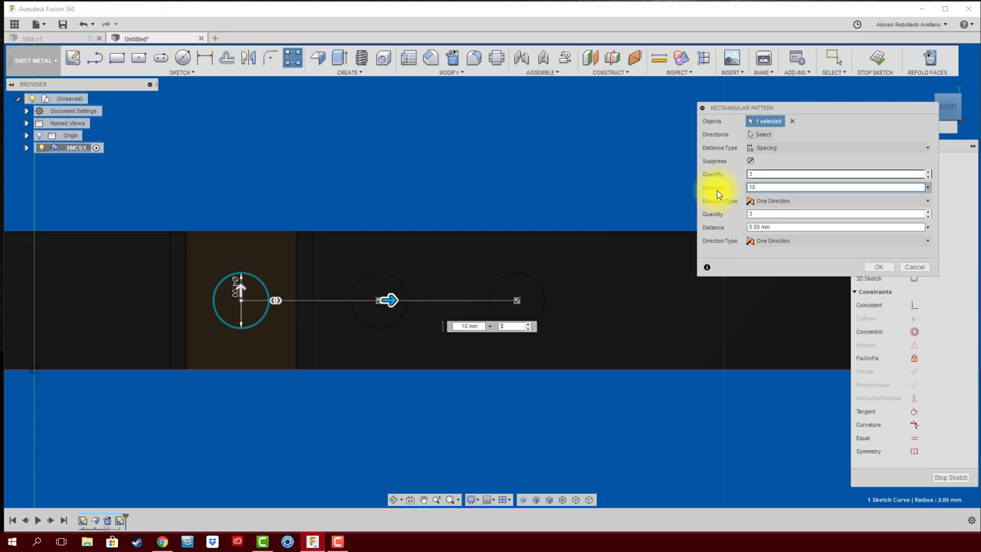
pyautogui.click(884, 273)
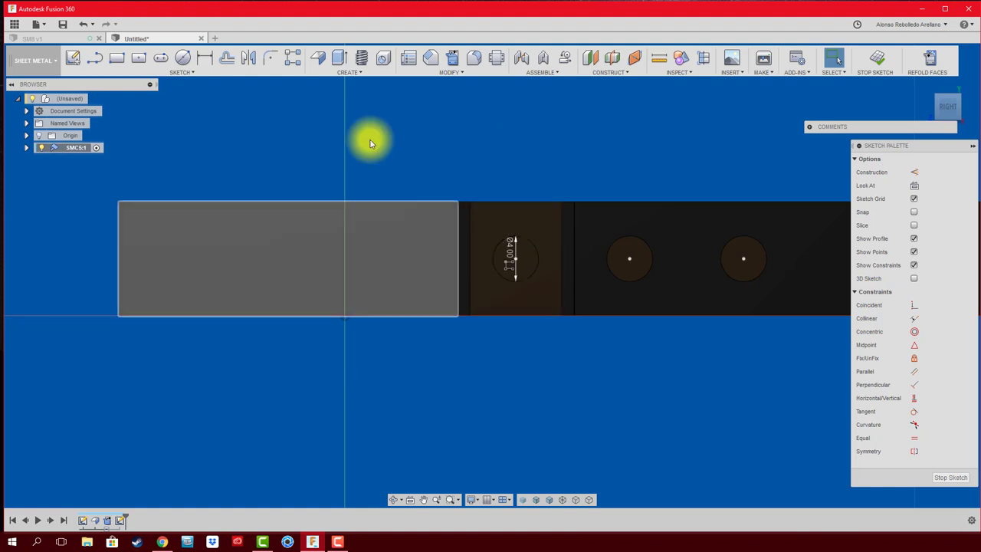
# Step: Pattern the middle circle again to the left at -10 mm spacing
pyautogui.click(293, 60)
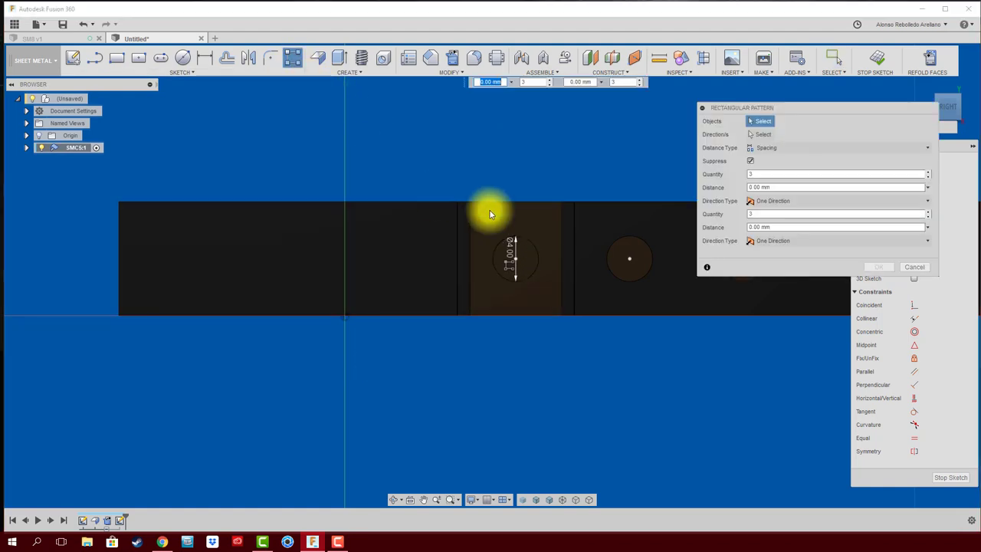
pyautogui.click(534, 247)
pyautogui.moveTo(529, 258); pyautogui.dragTo(335, 259)
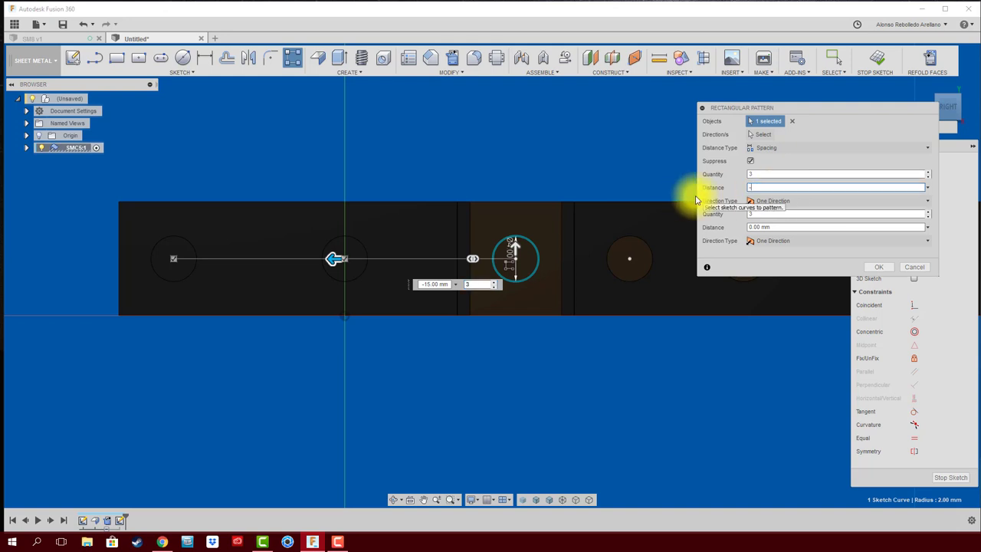
pyautogui.click(880, 268)
pyautogui.moveTo(692, 357)
pyautogui.keyDown('shift'); pyautogui.mouseDown(button='middle')
pyautogui.moveTo(669, 190)
pyautogui.moveTo(376, 96)
pyautogui.mouseUp(button='middle'); pyautogui.keyUp('shift')
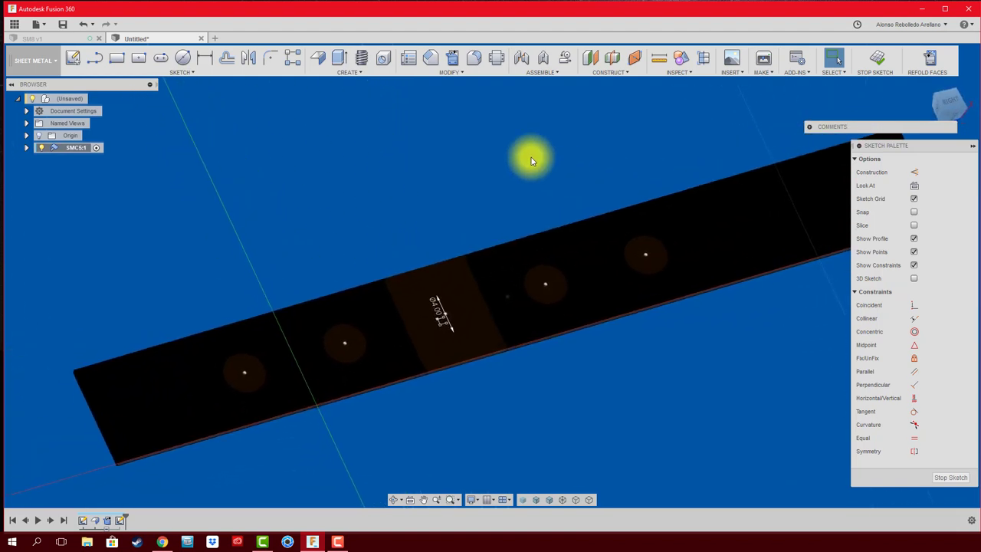
# Step: Extrude-cut all five circles -13 mm through the flat strip
pyautogui.click(340, 61)
pyautogui.click(661, 259)
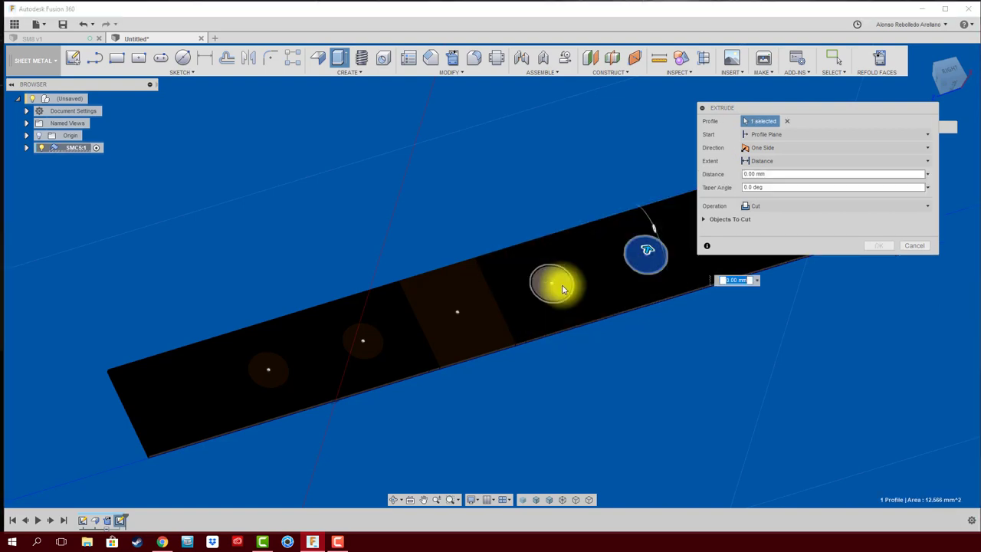
pyautogui.click(560, 284)
pyautogui.click(458, 311)
pyautogui.click(368, 334)
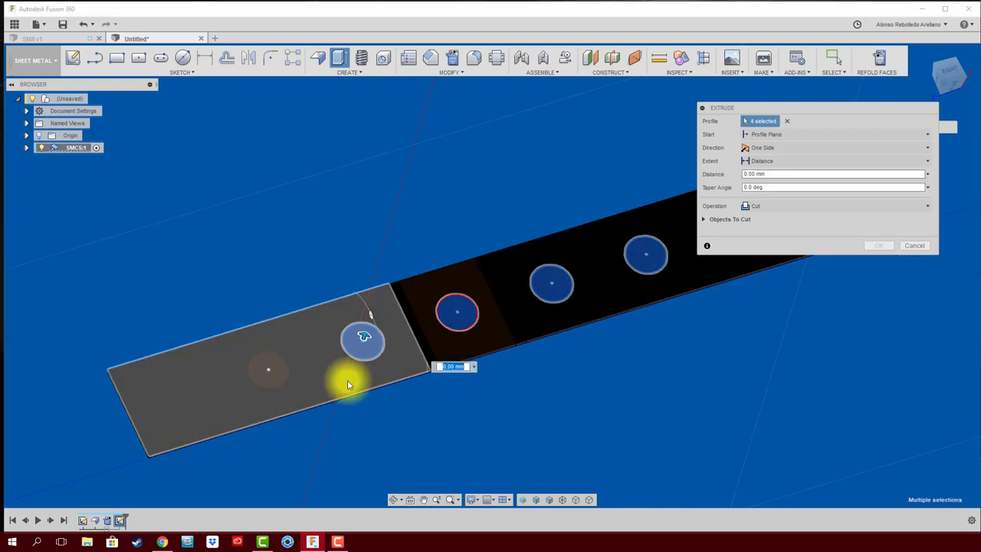
pyautogui.click(279, 371)
pyautogui.keyDown('shift'); pyautogui.moveTo(449, 383); pyautogui.dragTo(306, 358, button='middle'); pyautogui.keyUp('shift')
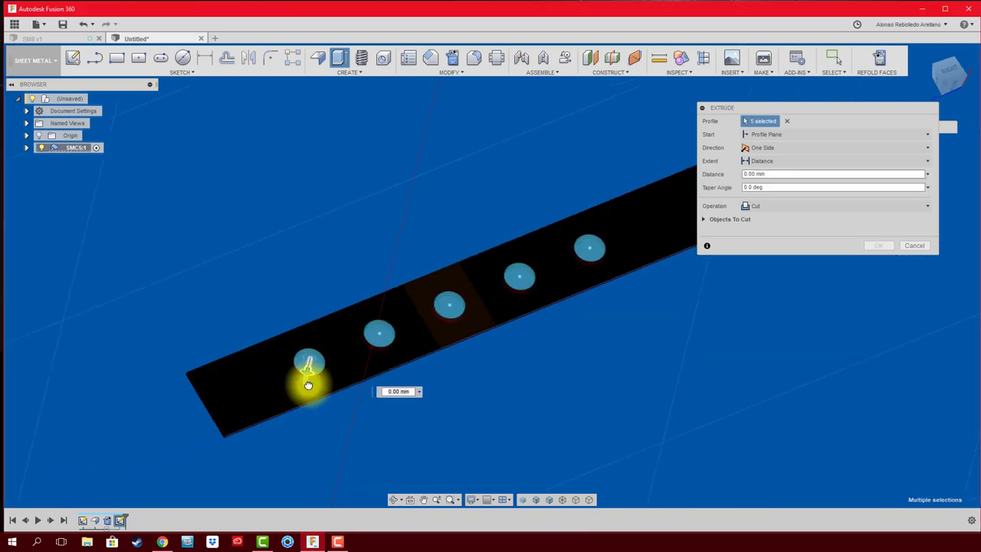
pyautogui.moveTo(307, 385); pyautogui.dragTo(346, 394)
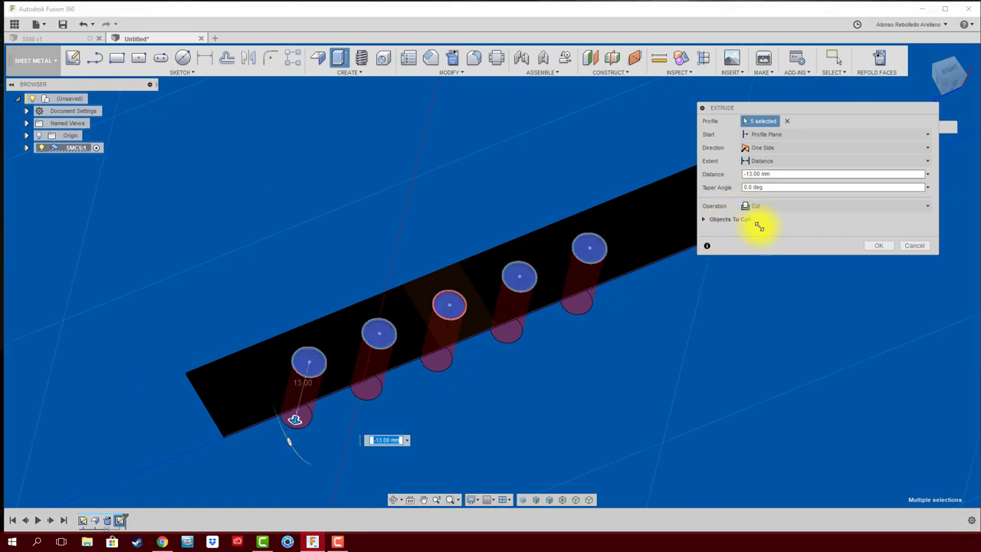
pyautogui.click(879, 246)
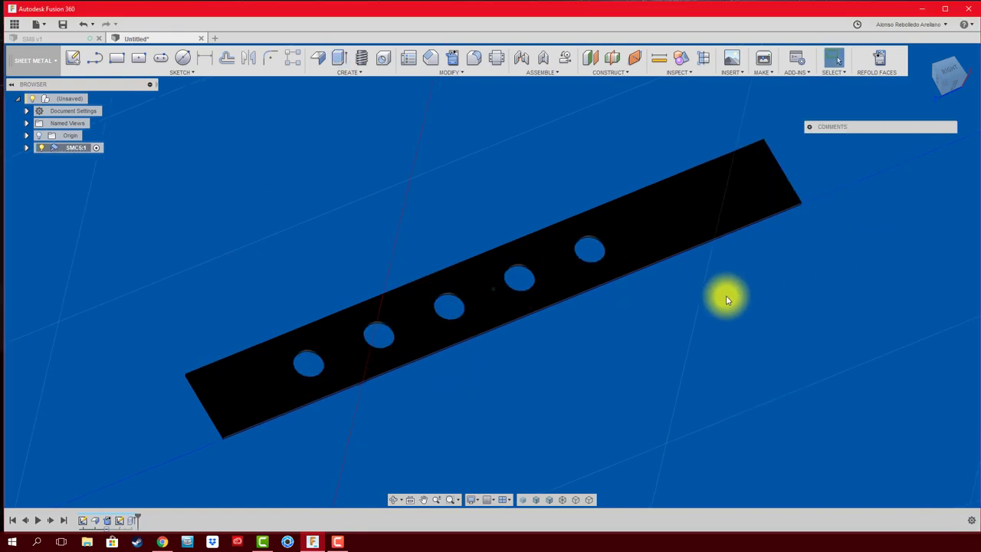
pyautogui.moveTo(726, 295)
pyautogui.keyDown('shift'); pyautogui.mouseDown(button='middle')
pyautogui.moveTo(695, 312)
pyautogui.moveTo(739, 184)
pyautogui.moveTo(641, 154)
pyautogui.mouseUp(button='middle'); pyautogui.keyUp('shift')
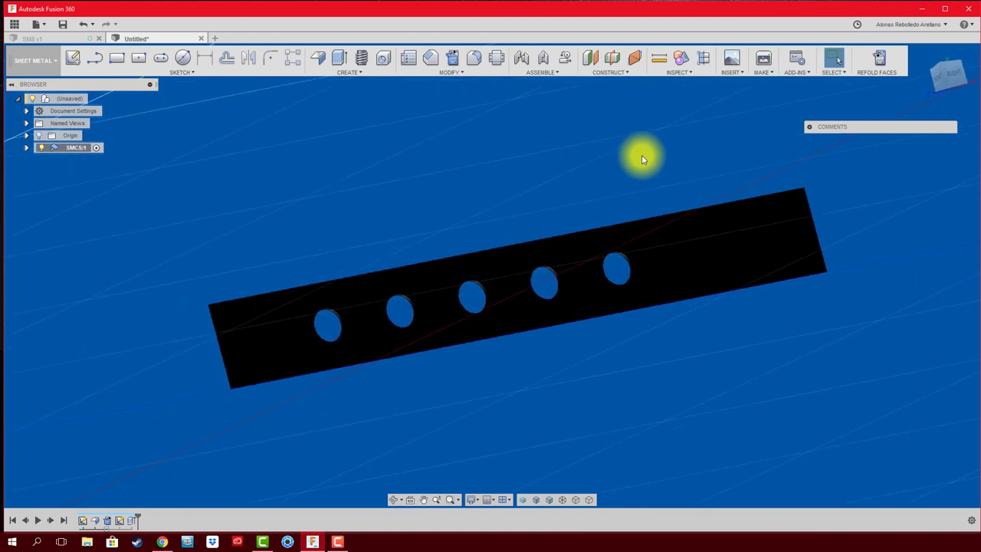
# Step: Refold the holed strip and inspect the U-bracket from several angles
pyautogui.keyDown('shift'); pyautogui.moveTo(641, 155); pyautogui.dragTo(828, 93, button='middle'); pyautogui.keyUp('shift')
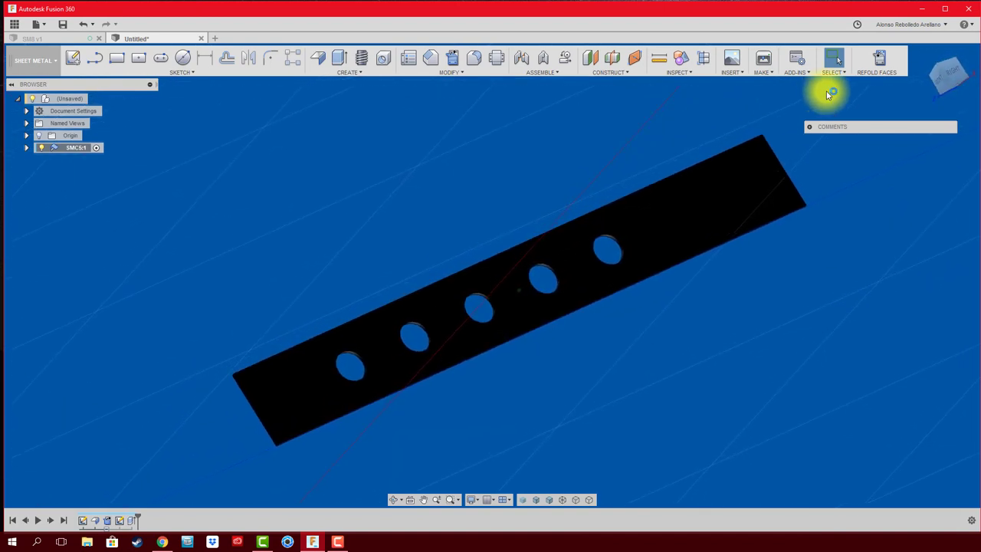
pyautogui.click(879, 58)
pyautogui.keyDown('shift'); pyautogui.moveTo(749, 182); pyautogui.dragTo(707, 224, button='middle'); pyautogui.keyUp('shift')
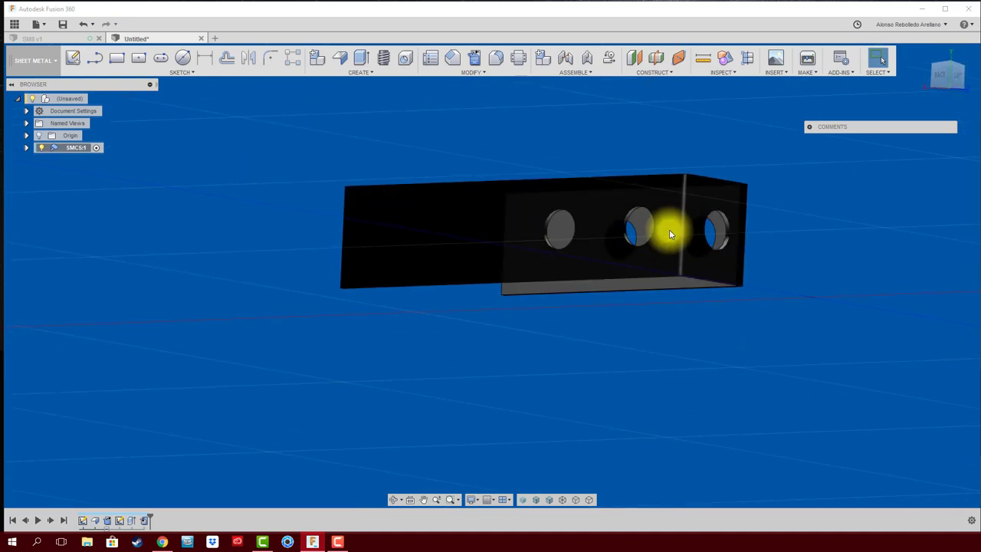
pyautogui.moveTo(639, 228)
pyautogui.keyDown('shift'); pyautogui.mouseDown(button='middle')
pyautogui.moveTo(620, 298)
pyautogui.moveTo(601, 284)
pyautogui.mouseUp(button='middle'); pyautogui.keyUp('shift')
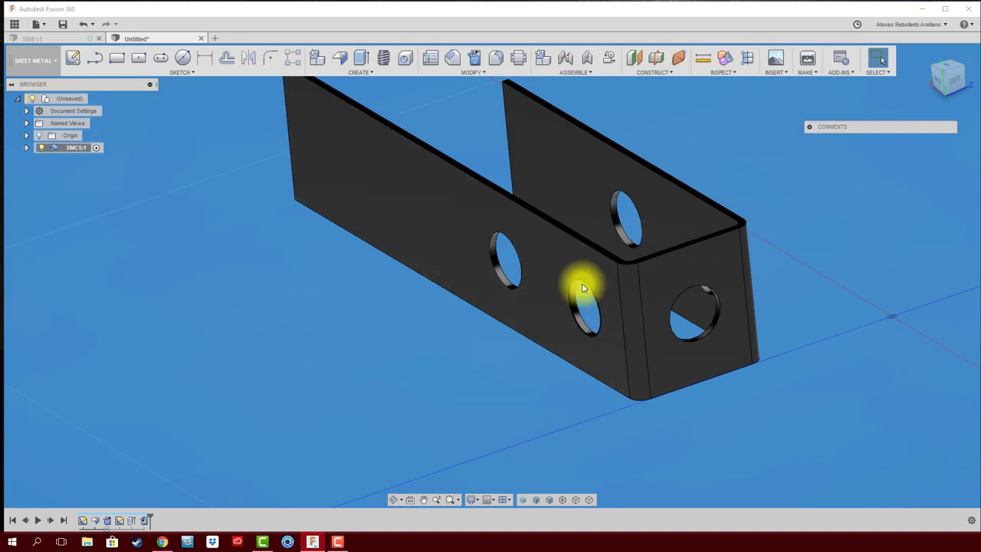
pyautogui.moveTo(729, 200)
pyautogui.keyDown('shift'); pyautogui.mouseDown(button='middle')
pyautogui.moveTo(731, 182)
pyautogui.moveTo(667, 174)
pyautogui.moveTo(504, 99)
pyautogui.moveTo(484, 78)
pyautogui.moveTo(324, 258)
pyautogui.mouseUp(button='middle'); pyautogui.keyUp('shift')
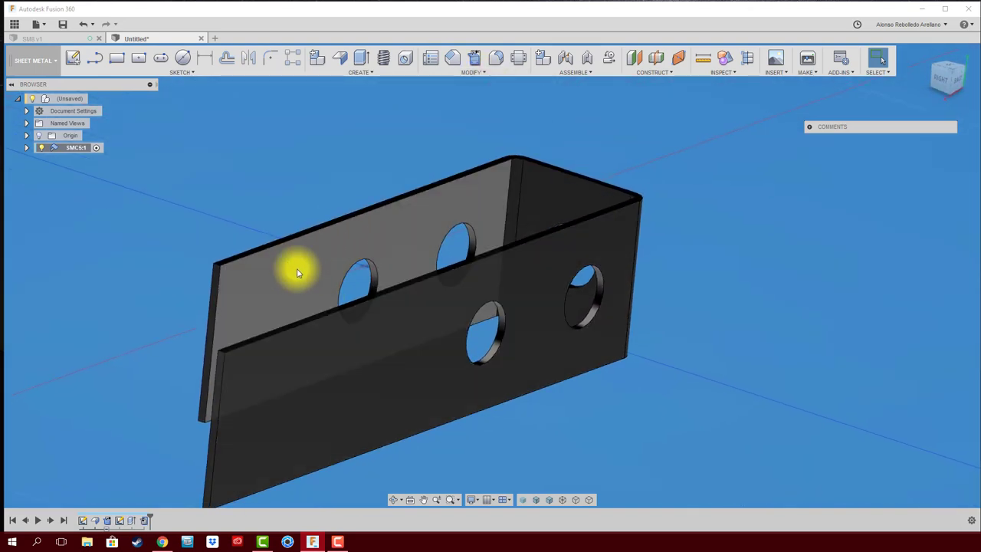
# Step: Unfold both bends again, keeping the base face stationary
pyautogui.click(475, 72)
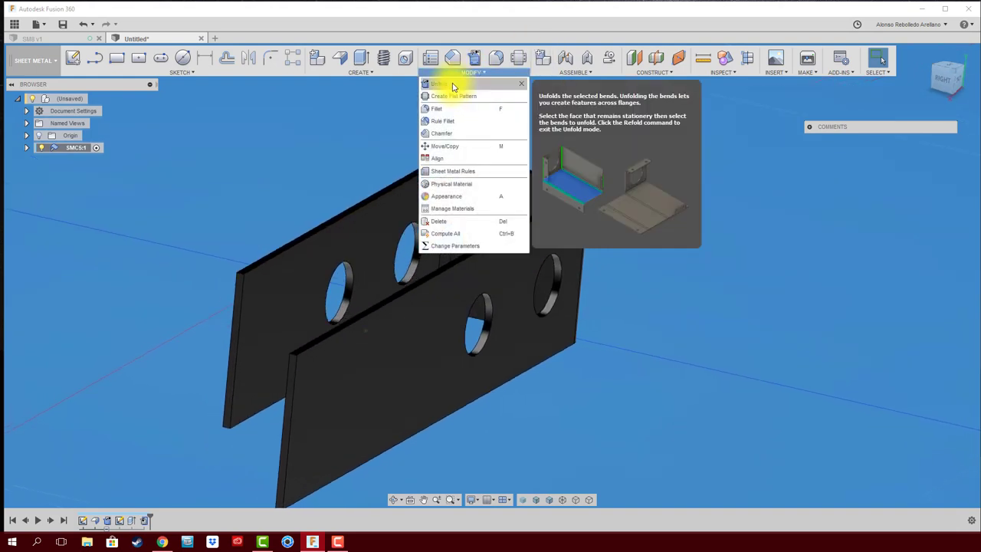
pyautogui.click(450, 86)
pyautogui.keyDown('shift'); pyautogui.moveTo(450, 83); pyautogui.dragTo(455, 164, button='middle'); pyautogui.keyUp('shift')
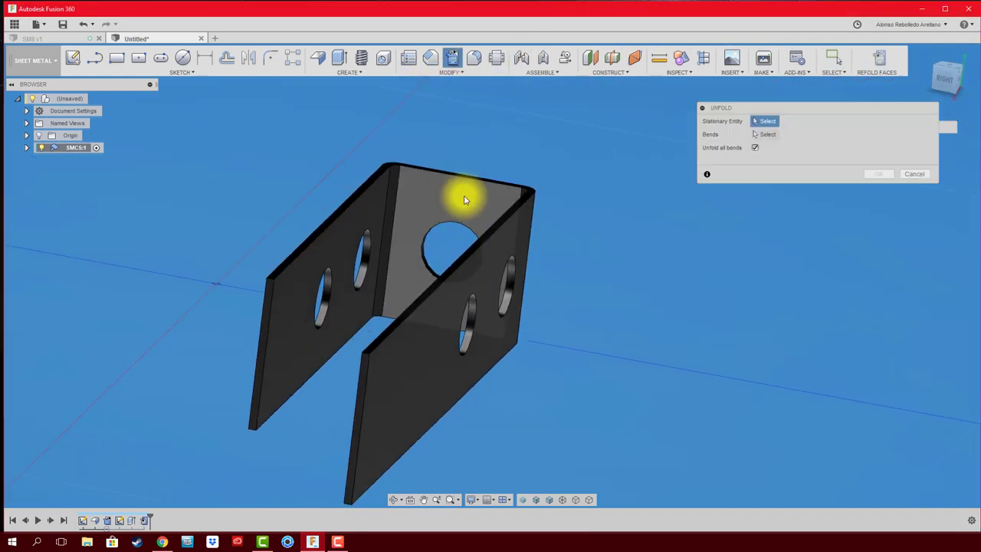
pyautogui.click(464, 193)
pyautogui.click(756, 148)
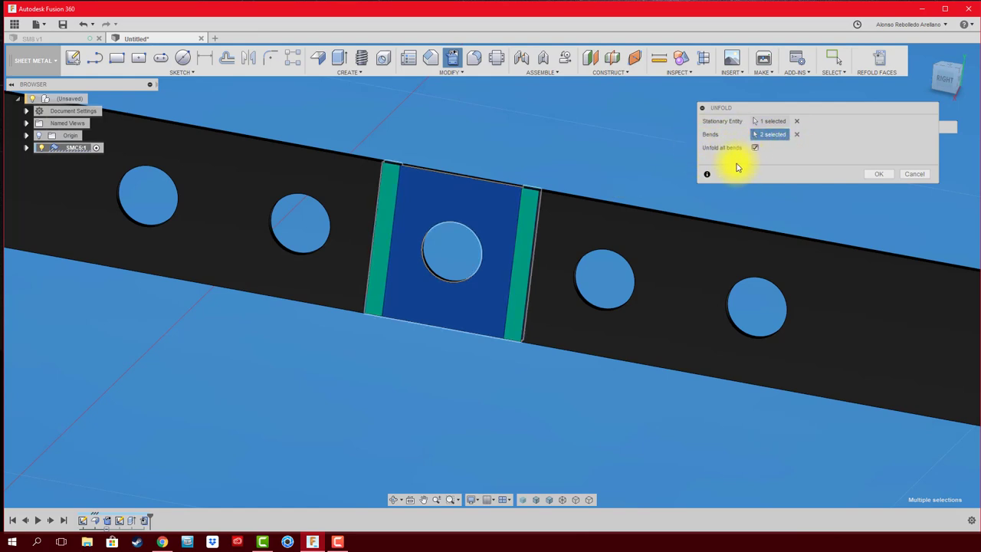
pyautogui.click(879, 175)
pyautogui.scroll(-2, 748, 203)
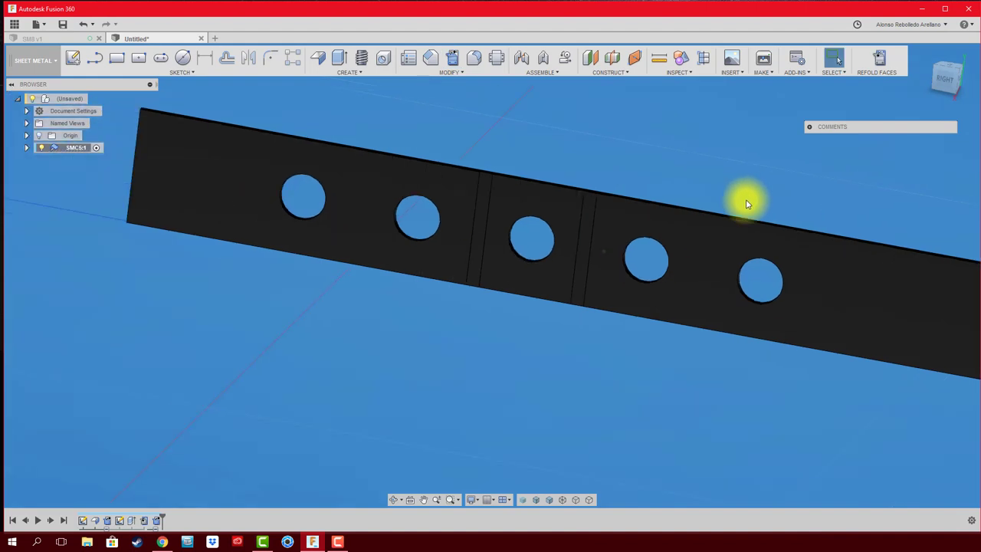
pyautogui.scroll(-2, 747, 203)
pyautogui.moveTo(394, 235)
pyautogui.keyDown('shift'); pyautogui.mouseDown(button='middle')
pyautogui.moveTo(292, 212)
pyautogui.moveTo(332, 164)
pyautogui.moveTo(196, 91)
pyautogui.mouseUp(button='middle'); pyautogui.keyUp('shift')
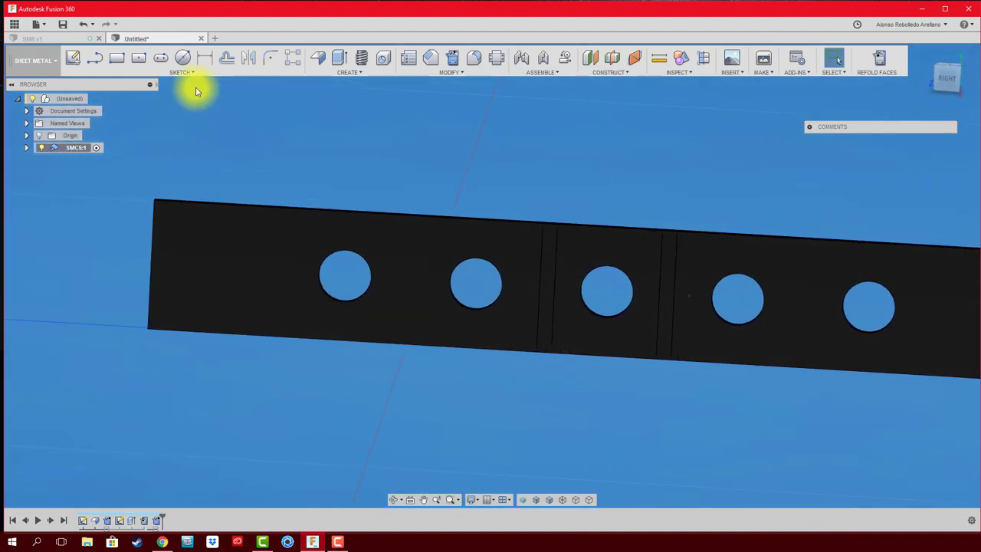
# Step: On the strip, sketch a circle around an end hole and add a fifth circle near the right end
pyautogui.click(186, 59)
pyautogui.click(296, 277)
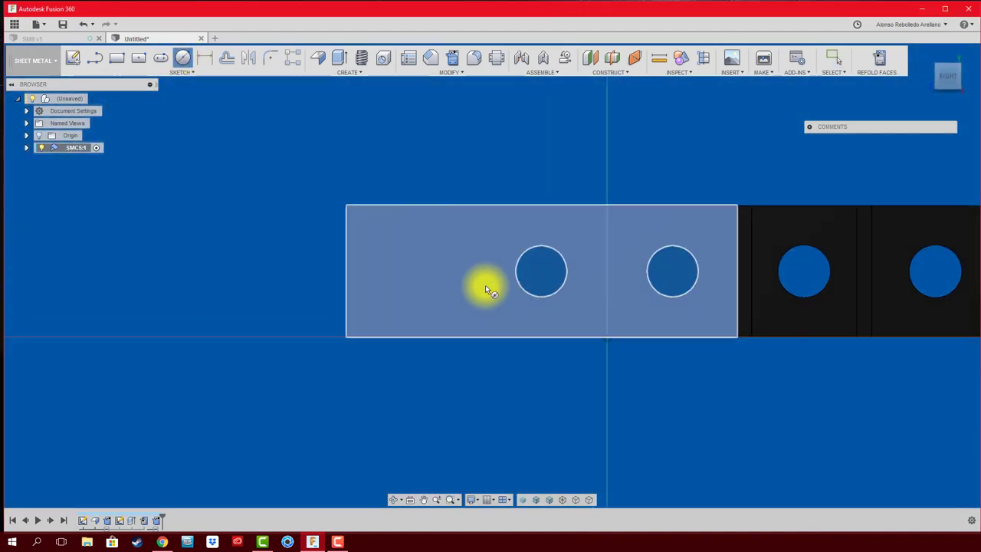
pyautogui.click(542, 271)
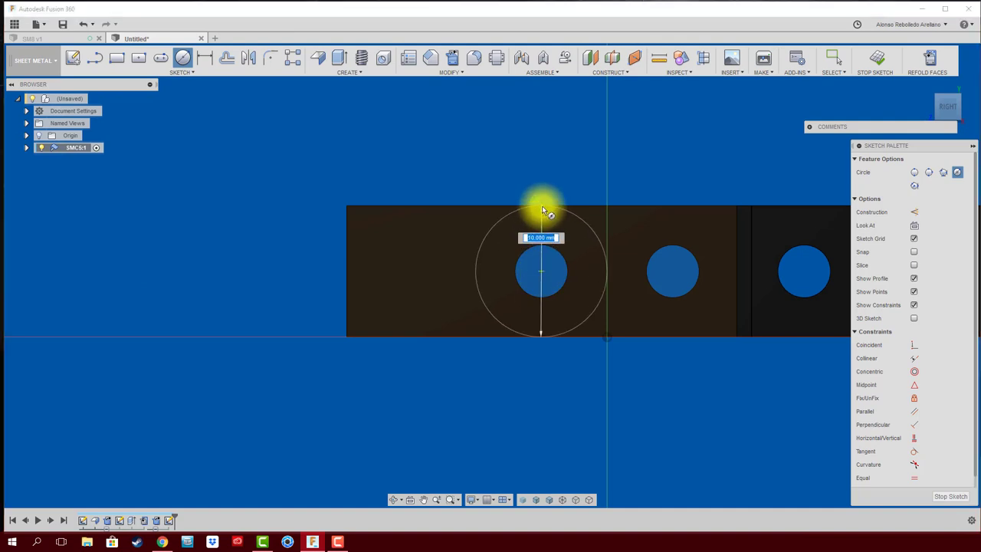
pyautogui.scroll(-2, 384, 230)
pyautogui.scroll(-2, 565, 302)
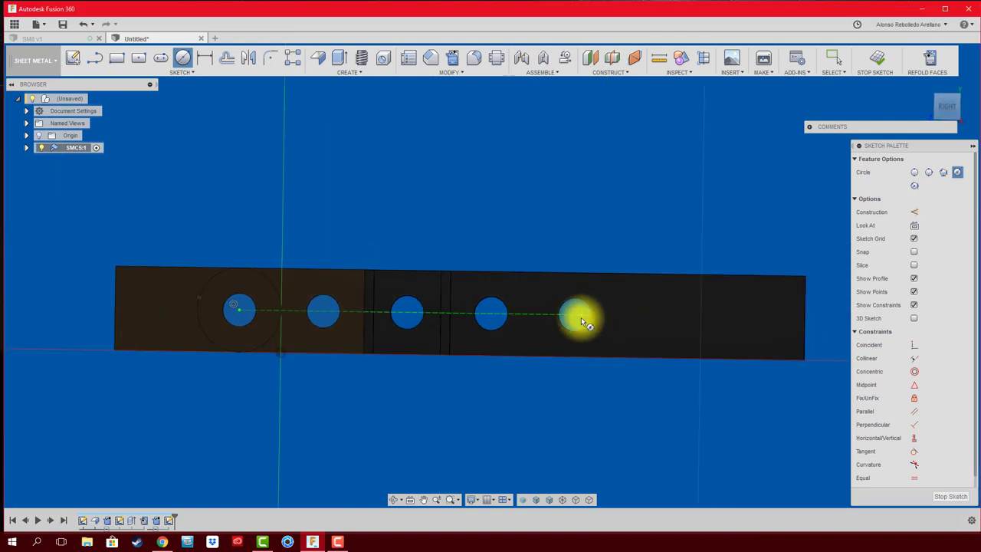
pyautogui.keyDown('shift'); pyautogui.moveTo(591, 305); pyautogui.dragTo(679, 236, button='middle'); pyautogui.keyUp('shift')
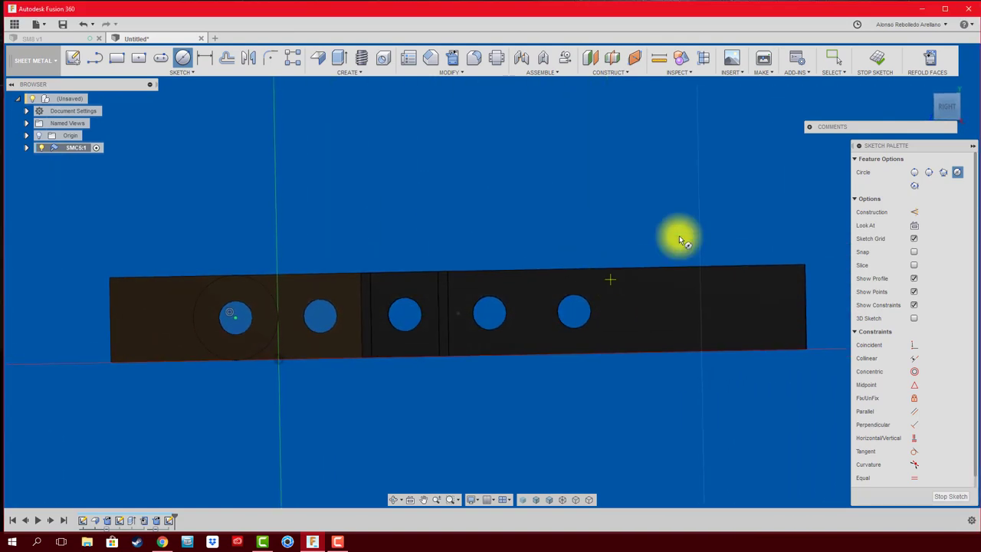
pyautogui.click(948, 109)
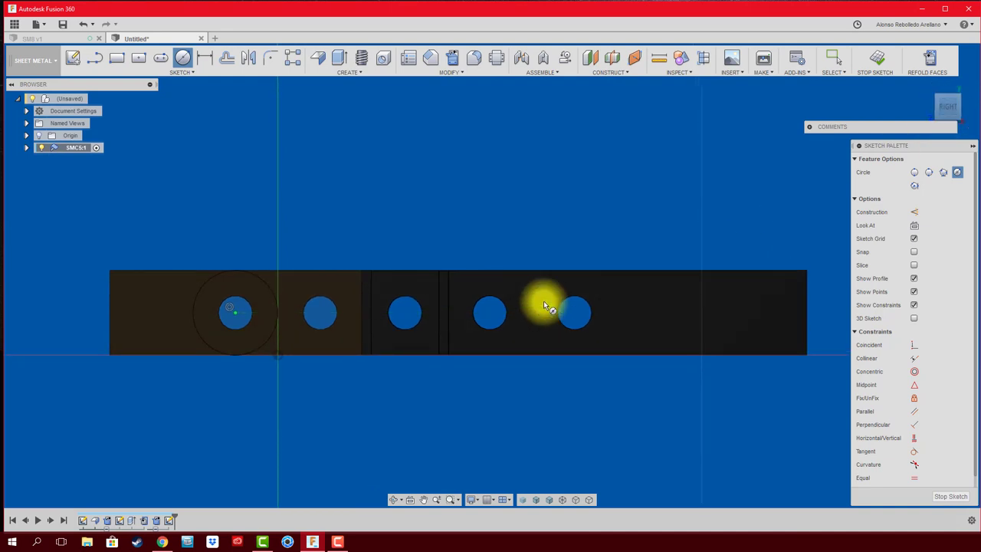
pyautogui.click(575, 312)
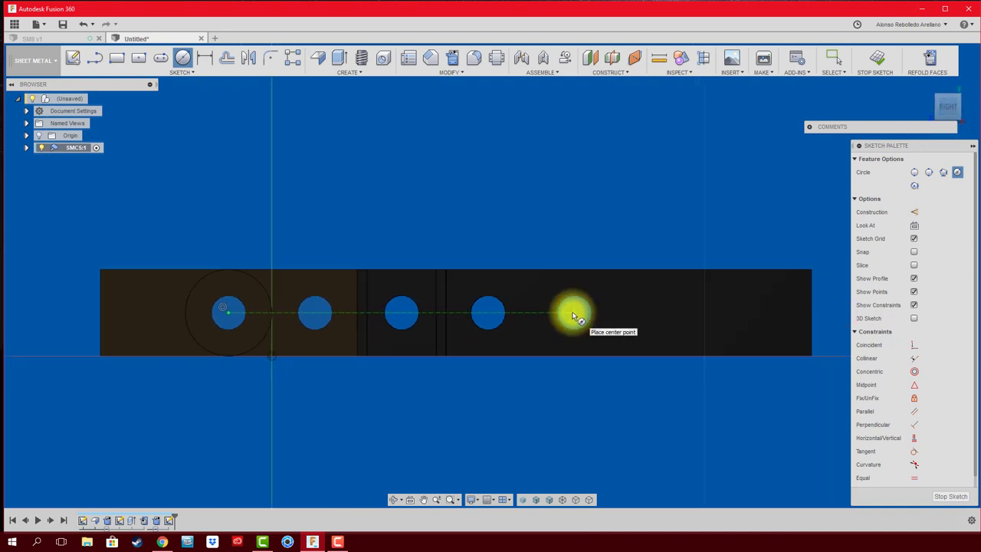
pyautogui.keyDown('shift'); pyautogui.moveTo(446, 234); pyautogui.dragTo(547, 254, button='middle'); pyautogui.keyUp('shift')
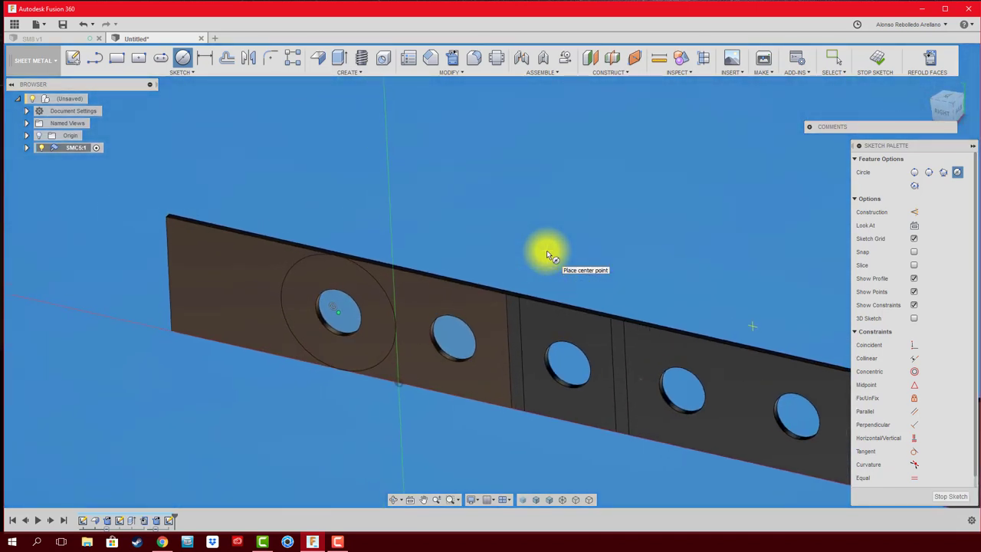
pyautogui.press('Escape')
# Step: Trim the large circle and extrude-cut away the square left end
pyautogui.press('t')
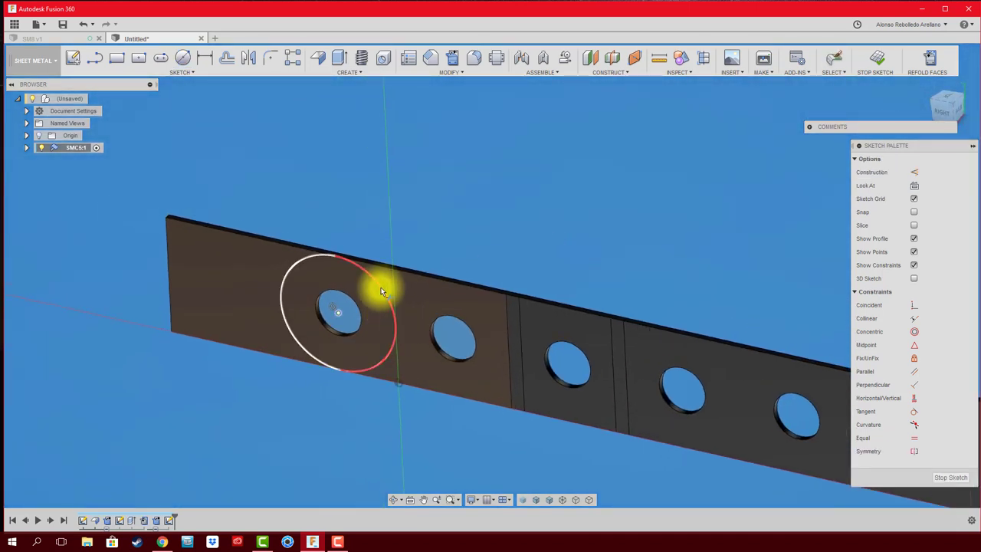
pyautogui.click(379, 287)
pyautogui.press('e')
pyautogui.click(240, 284)
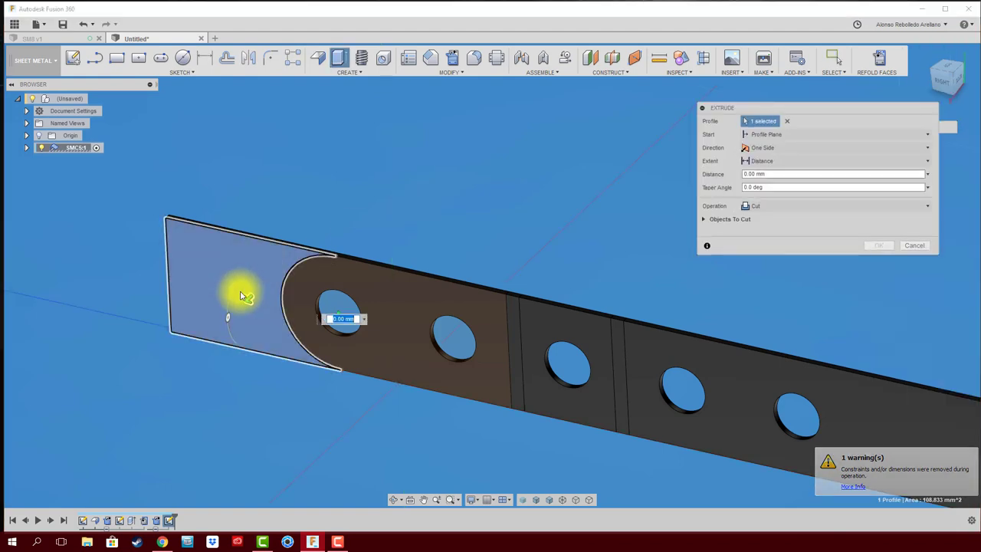
pyautogui.click(876, 246)
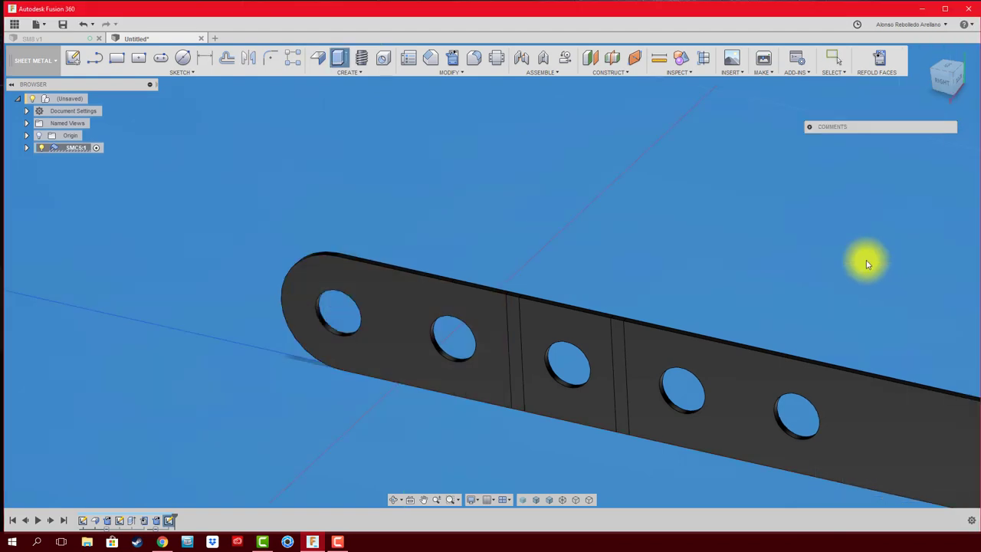
pyautogui.press('F6')
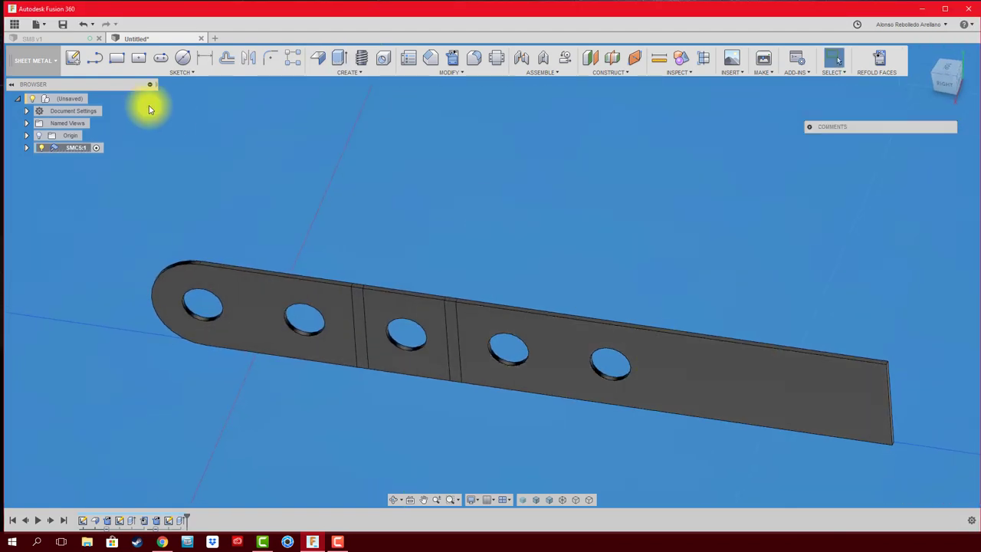
# Step: Sketch a circle around the last hole, trim it, and cut off the square right end -16 mm
pyautogui.click(82, 65)
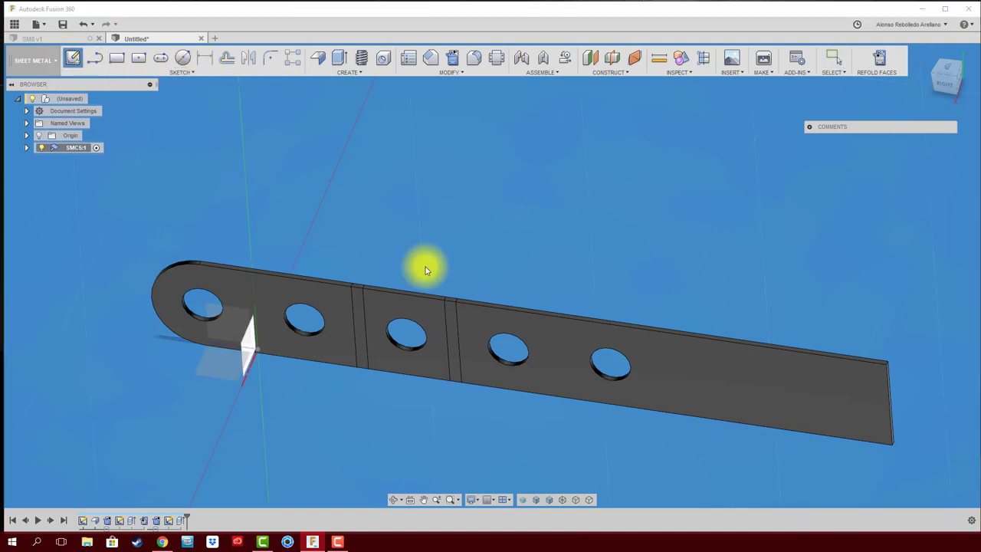
pyautogui.click(675, 356)
pyautogui.click(181, 59)
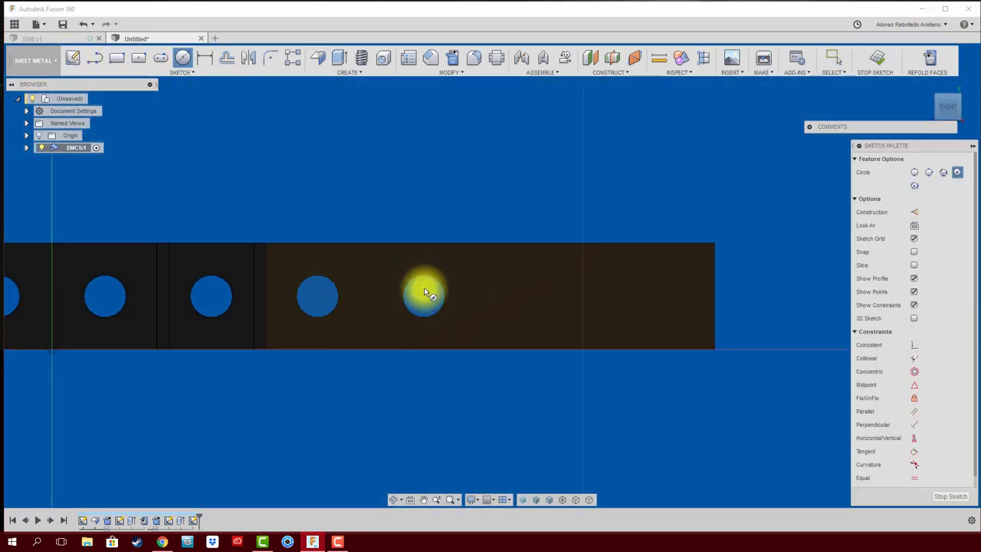
pyautogui.click(423, 296)
pyautogui.click(425, 242)
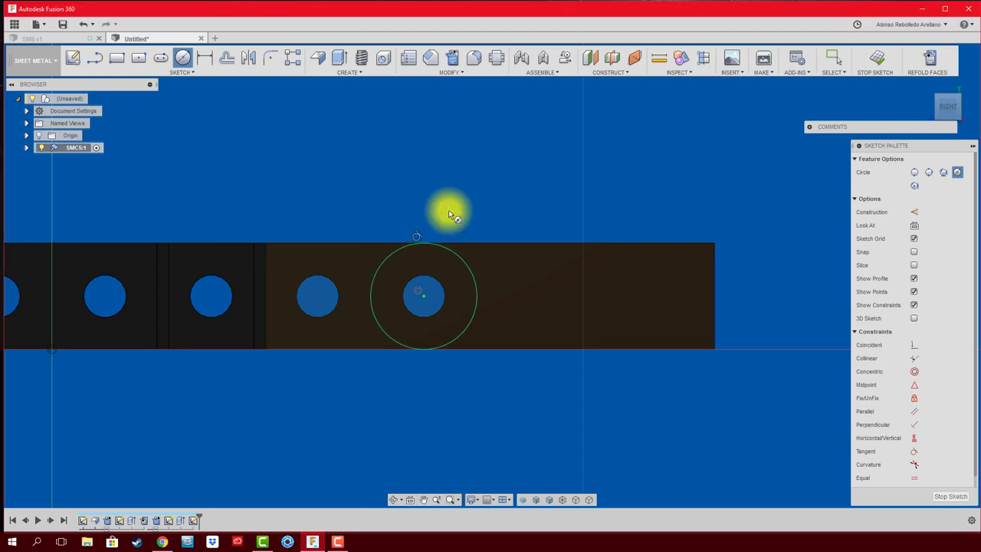
pyautogui.press('t')
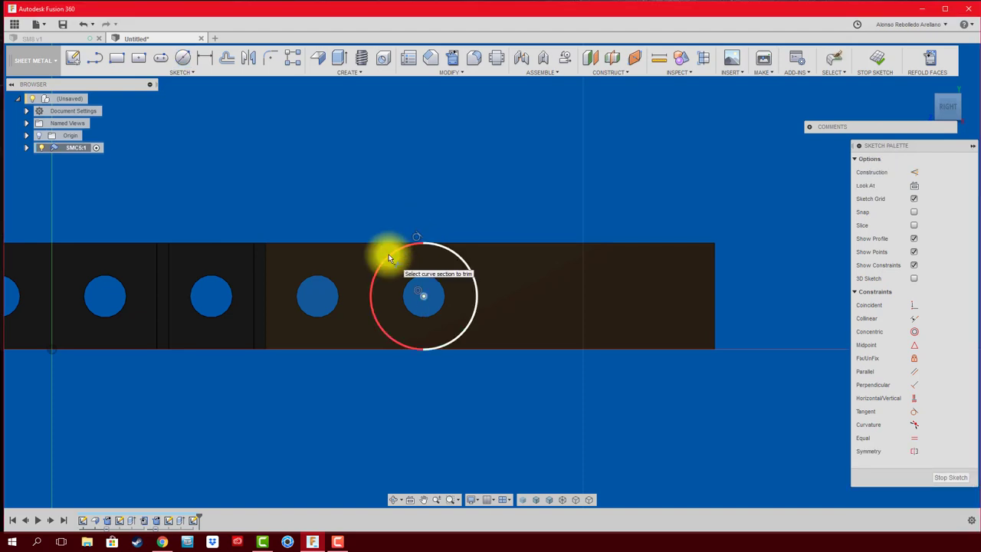
pyautogui.click(386, 255)
pyautogui.press('e')
pyautogui.click(743, 396)
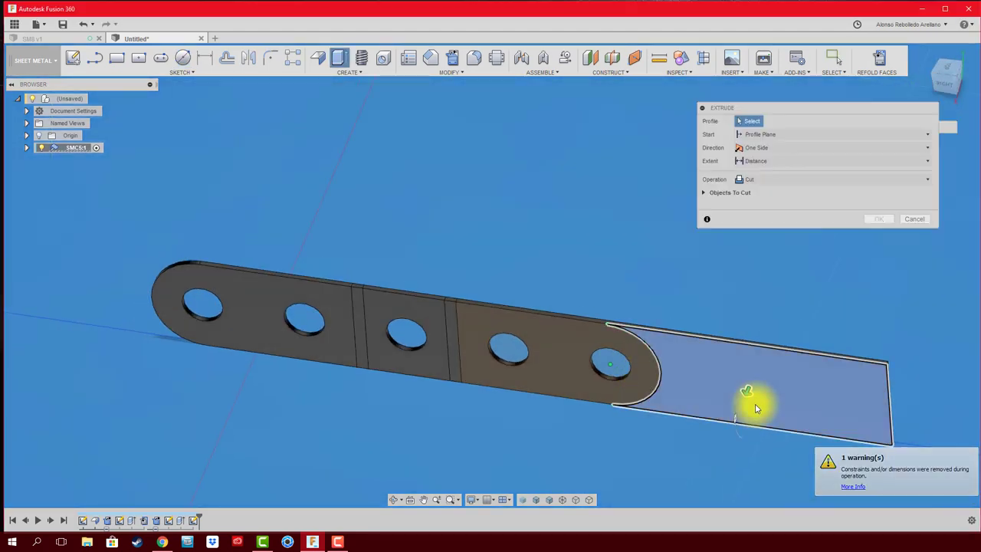
pyautogui.moveTo(742, 396); pyautogui.dragTo(836, 240)
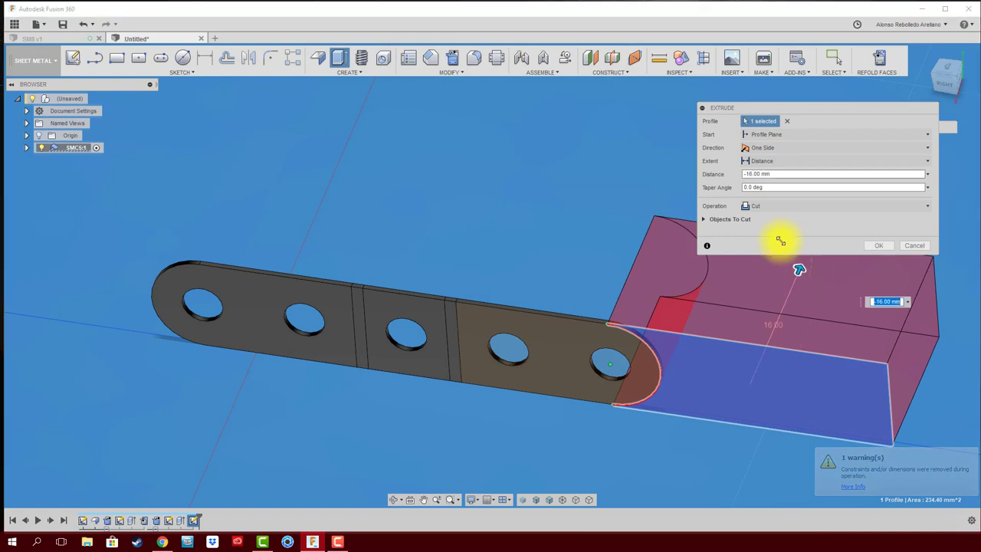
pyautogui.click(879, 249)
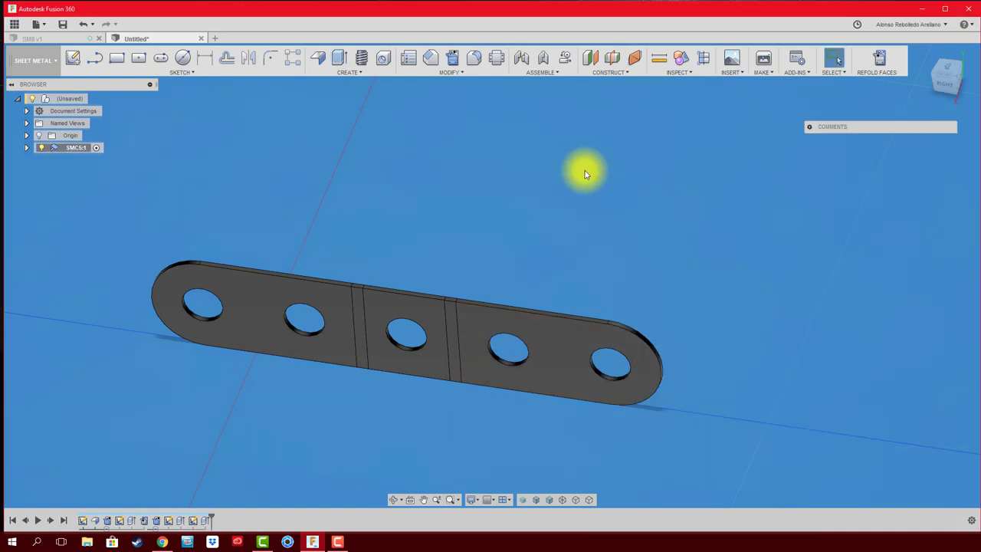
# Step: Refold the strip into the U-bracket and apply Plastic - Matte (Red) to it
pyautogui.click(881, 61)
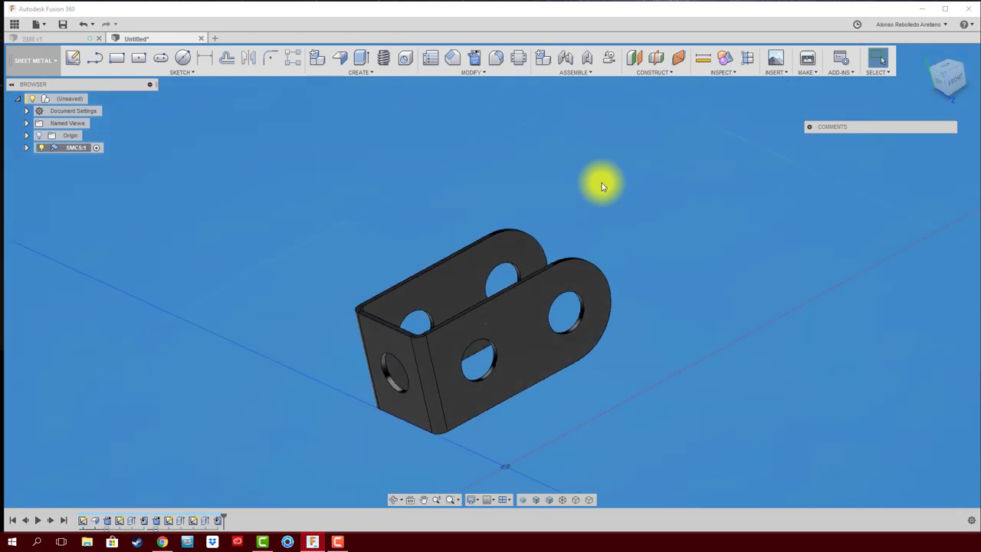
pyautogui.keyDown('shift'); pyautogui.moveTo(597, 181); pyautogui.dragTo(351, 164, button='middle'); pyautogui.keyUp('shift')
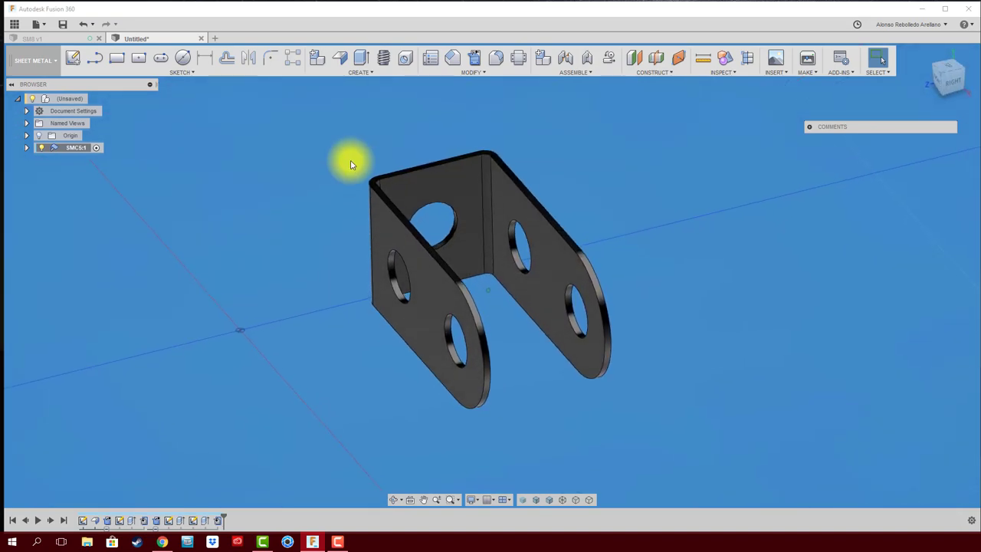
pyautogui.press('a')
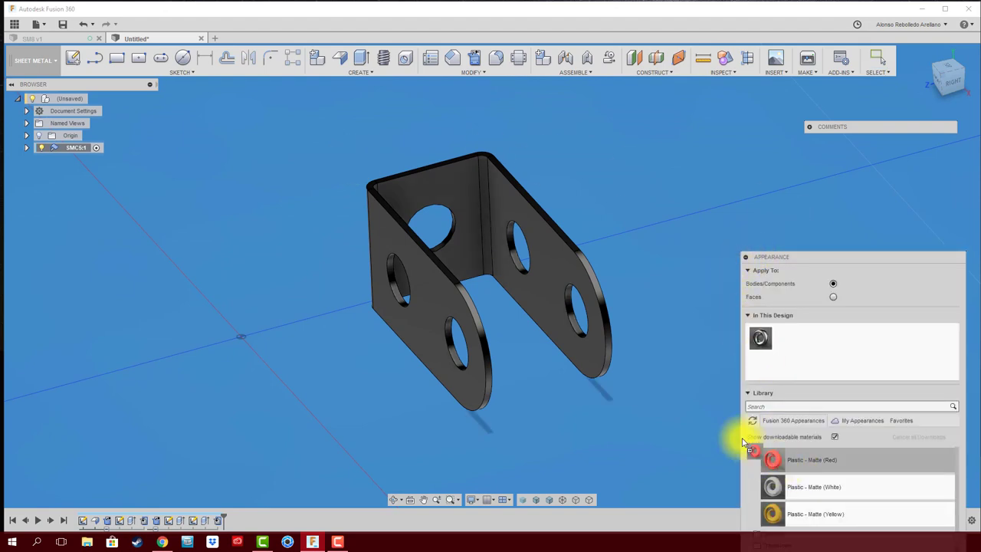
pyautogui.moveTo(744, 443); pyautogui.dragTo(565, 291)
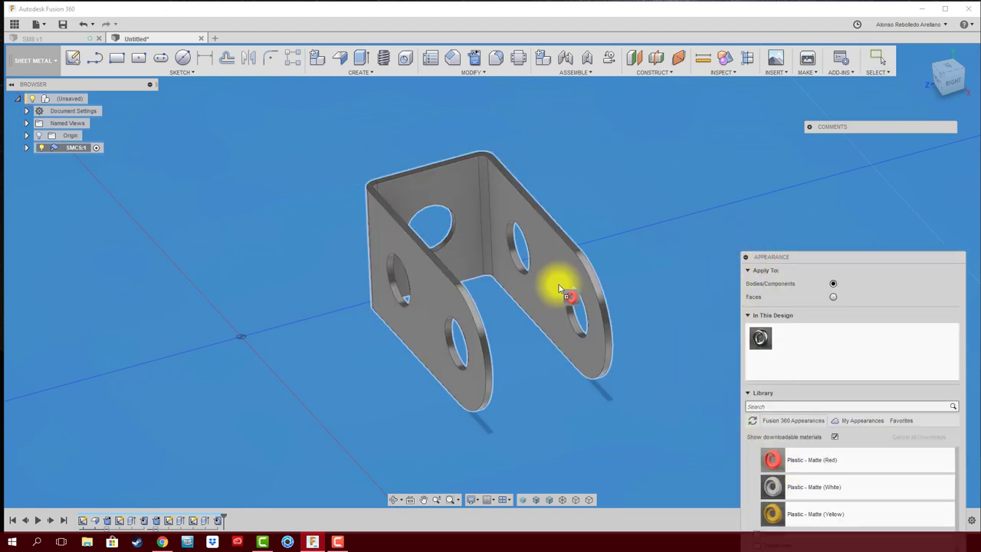
pyautogui.click(743, 259)
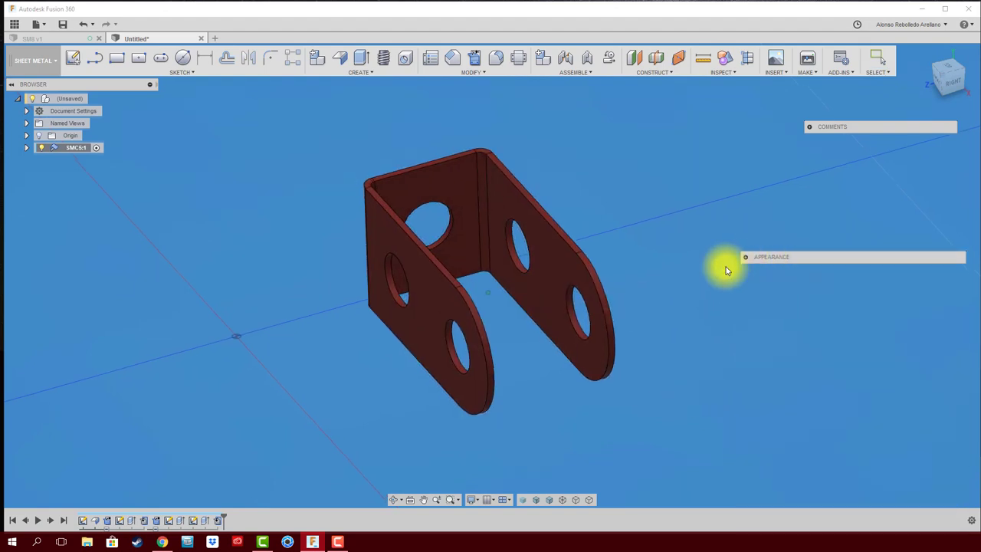
# Step: Save the bracket design as Untitled in the JUGUETES > master > MOTO folder
pyautogui.click(65, 24)
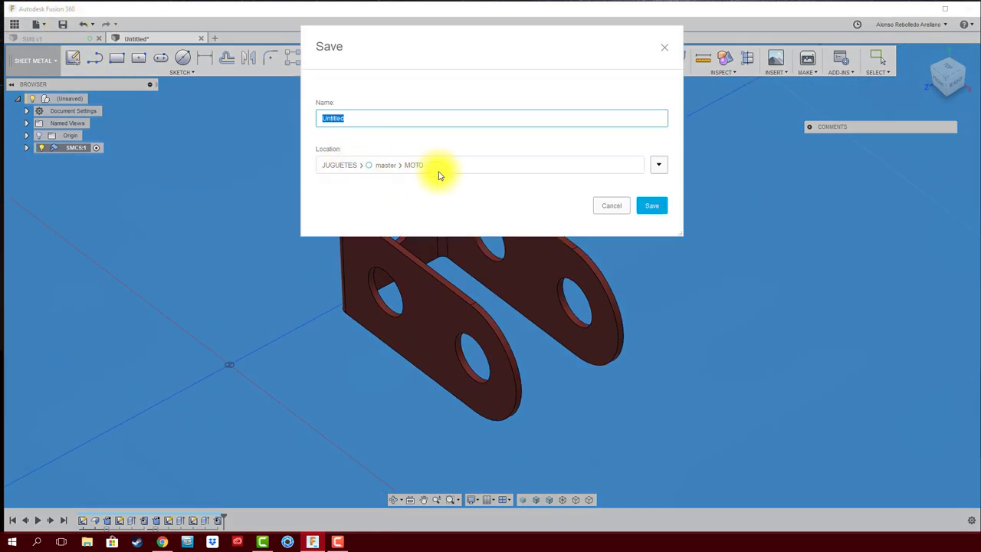
pyautogui.click(646, 209)
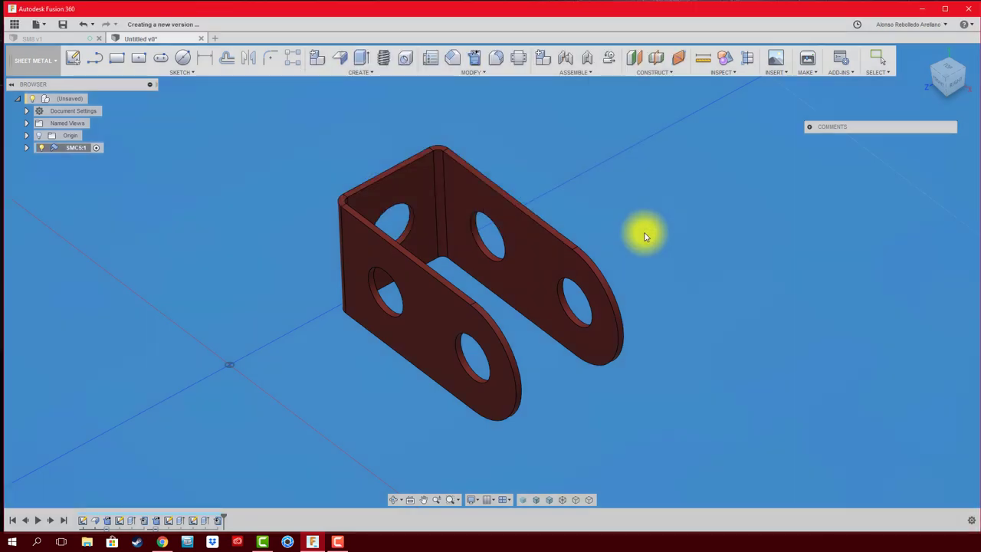
pyautogui.keyDown('shift'); pyautogui.moveTo(642, 235); pyautogui.dragTo(347, 314, button='middle'); pyautogui.keyUp('shift')
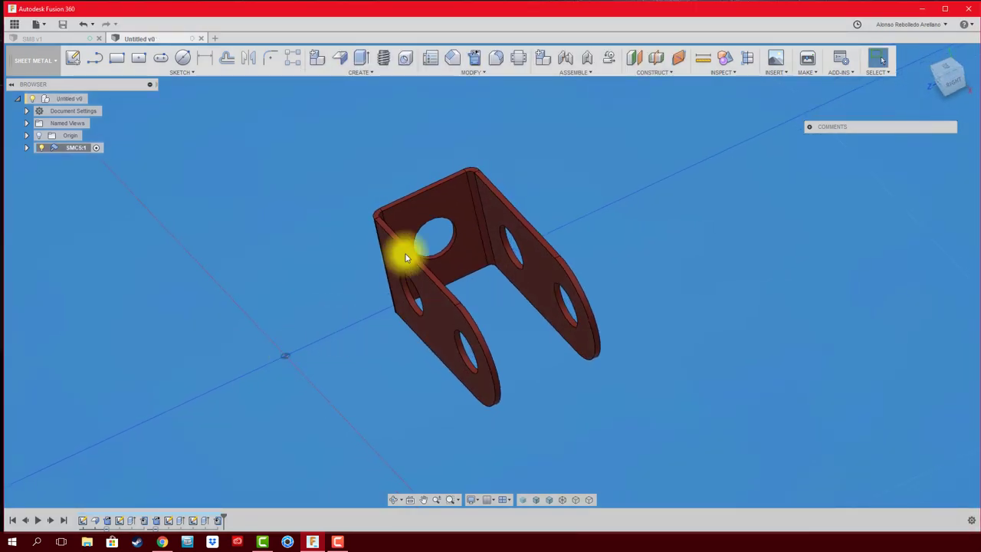
# Step: View the bracket in isometric and compare it with the Meccano parts 1973 reference page
pyautogui.moveTo(431, 317)
pyautogui.keyDown('shift'); pyautogui.mouseDown(button='middle')
pyautogui.moveTo(506, 219)
pyautogui.moveTo(379, 269)
pyautogui.moveTo(291, 285)
pyautogui.moveTo(353, 323)
pyautogui.moveTo(471, 322)
pyautogui.mouseUp(button='middle'); pyautogui.keyUp('shift')
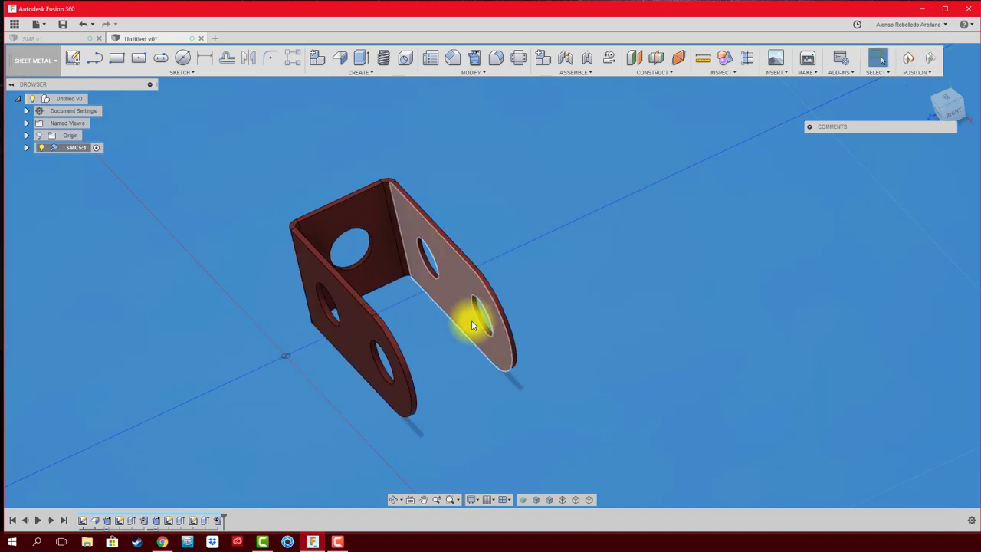
pyautogui.click(928, 66)
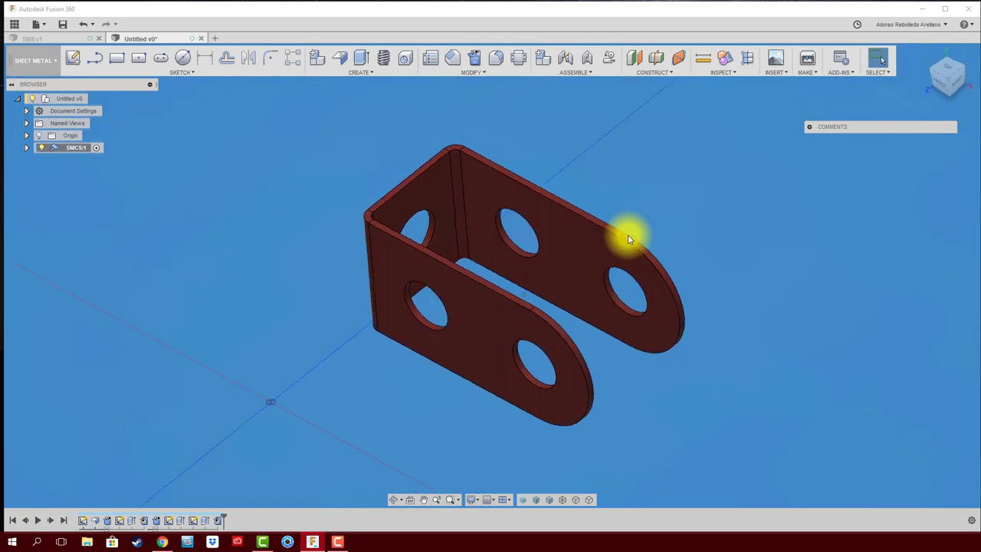
pyautogui.click(162, 542)
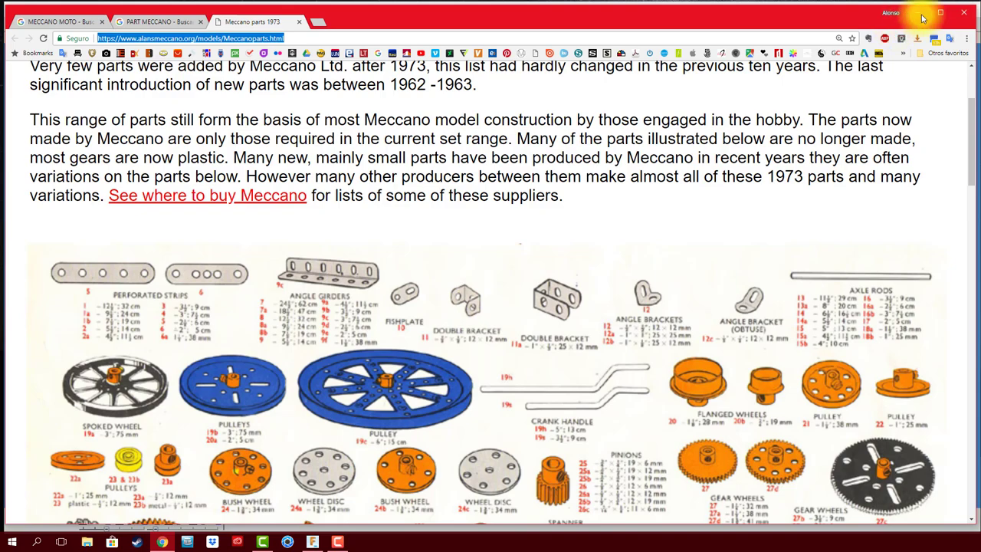
pyautogui.click(64, 28)
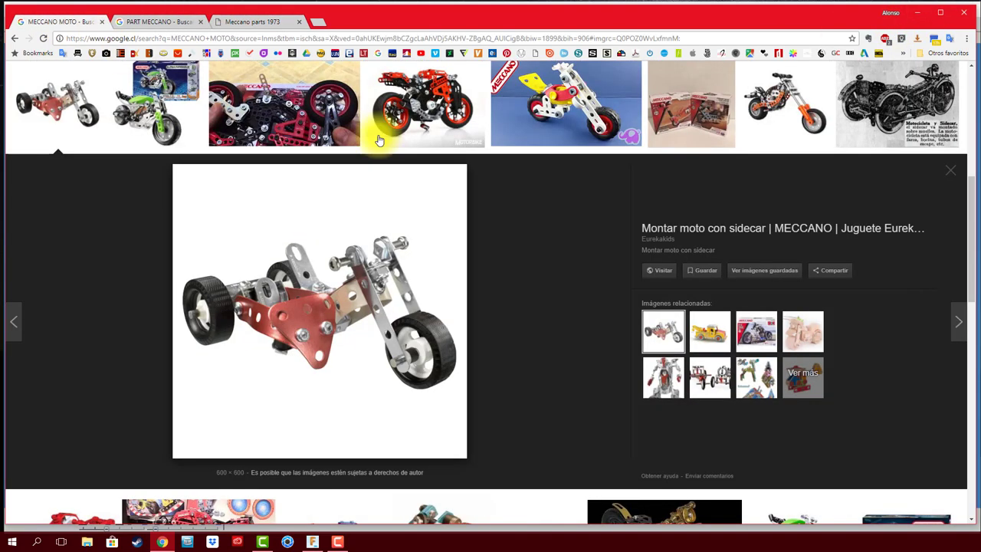
pyautogui.scroll(-2, 537, 227)
pyautogui.scroll(-4, 538, 227)
pyautogui.scroll(-1, 535, 251)
pyautogui.scroll(-1, 529, 249)
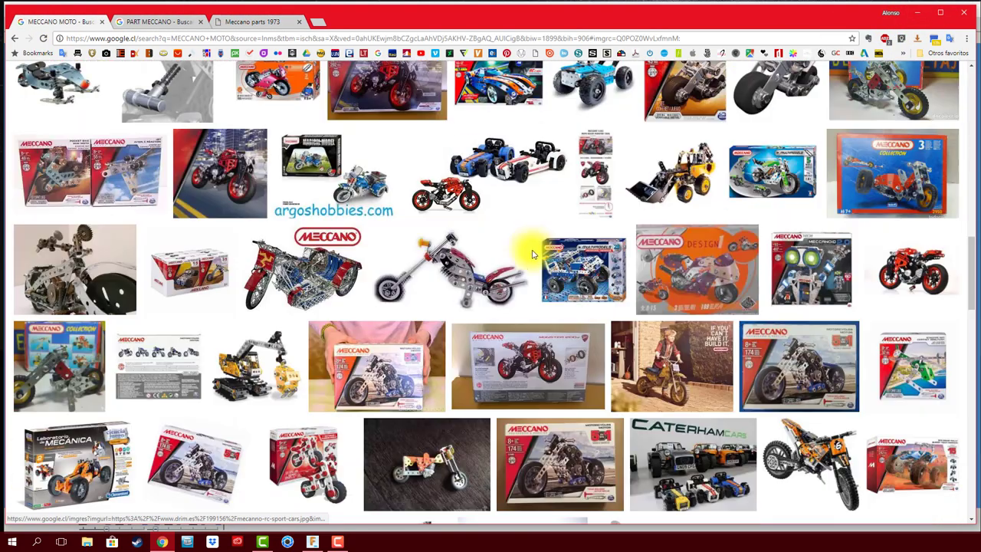
pyautogui.scroll(4, 532, 269)
pyautogui.scroll(3, 711, 181)
pyautogui.scroll(-2, 711, 181)
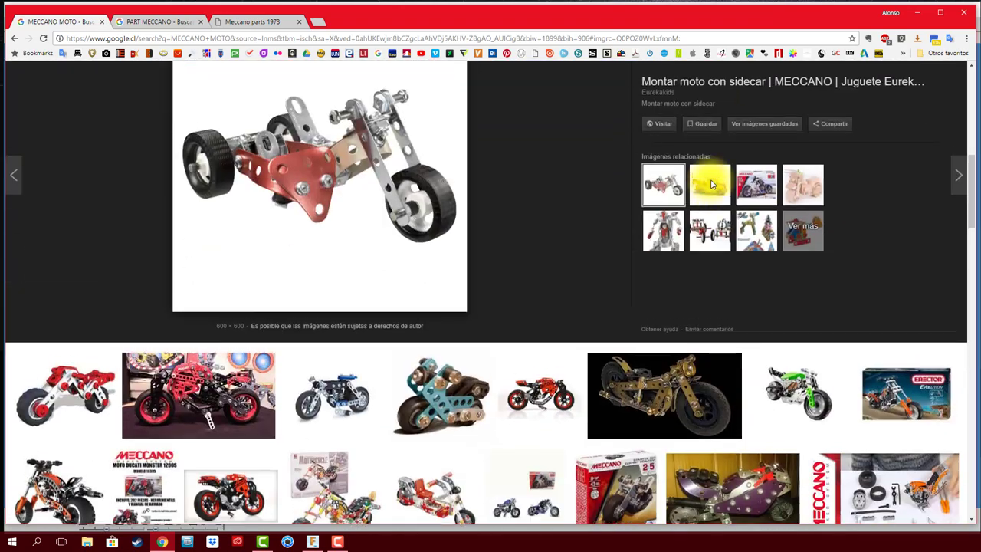
pyautogui.scroll(3, 721, 169)
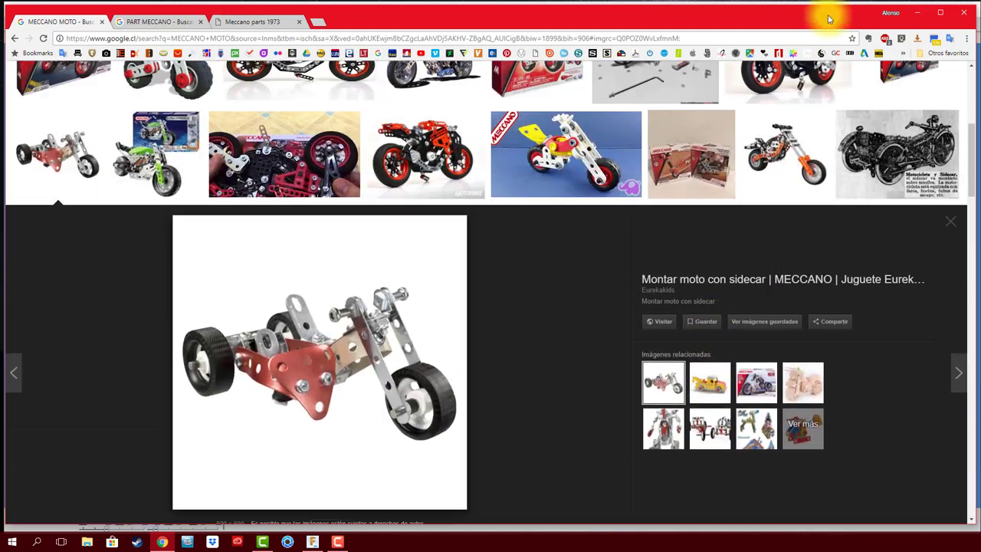
pyautogui.click(914, 14)
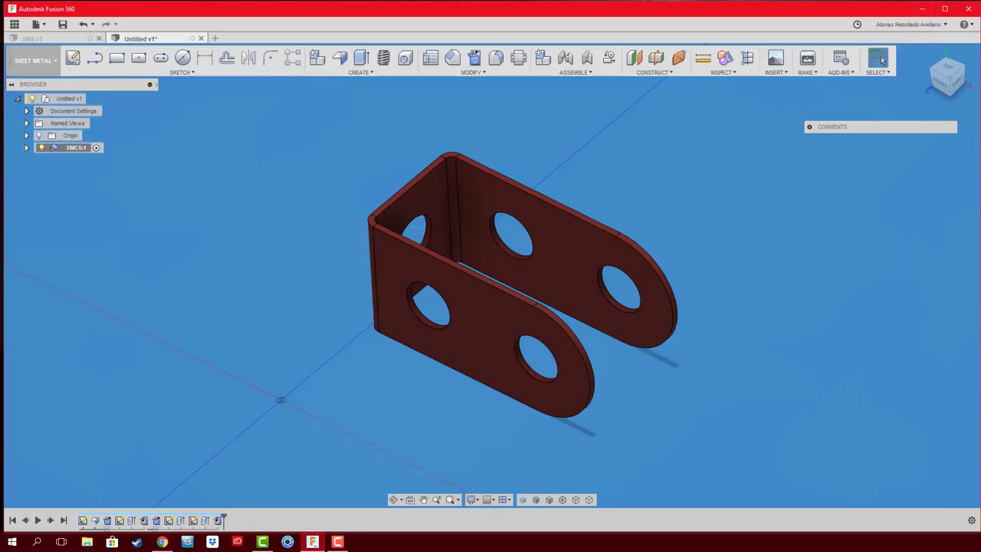